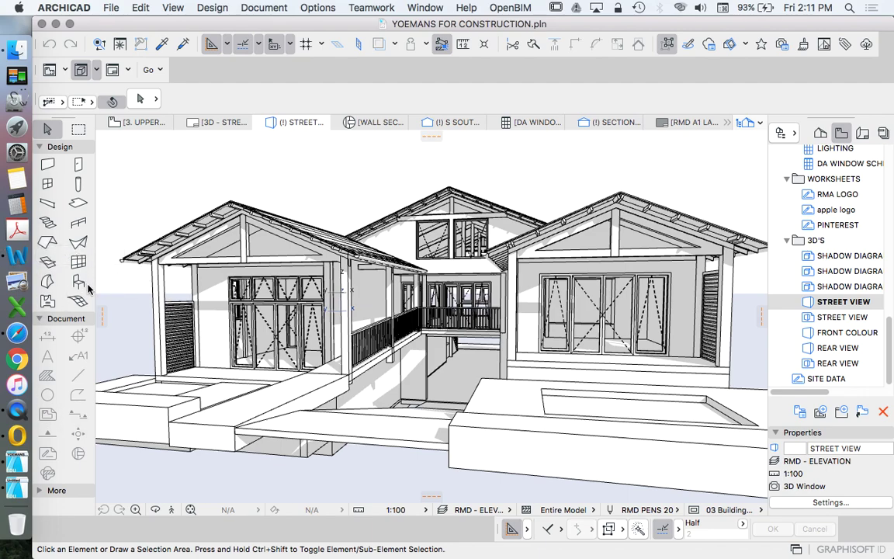
Open Options > Element Attributes to reach the Surfaces settings.
{"action": "left_click", "coordinate": [313, 7]}
{"action": "left_click", "coordinate": [313, 7]}
{"action": "left_click", "coordinate": [315, 7]}
{"action": "mouse_move", "coordinate": [404, 24]}
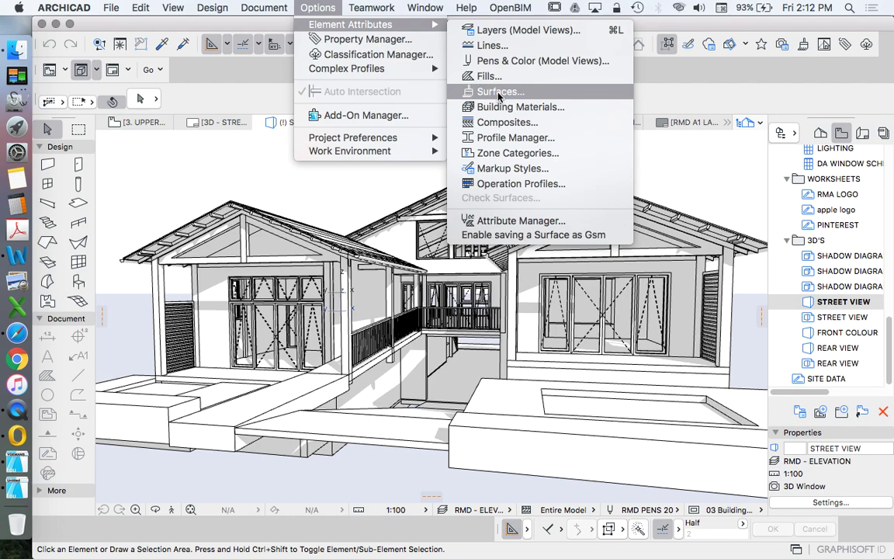
Load Walnut ROTATED in Surfaces, showing its NZ_Rimu.jpg texture at 500 × 3000, rotated 90°.
{"action": "left_click", "coordinate": [552, 90]}
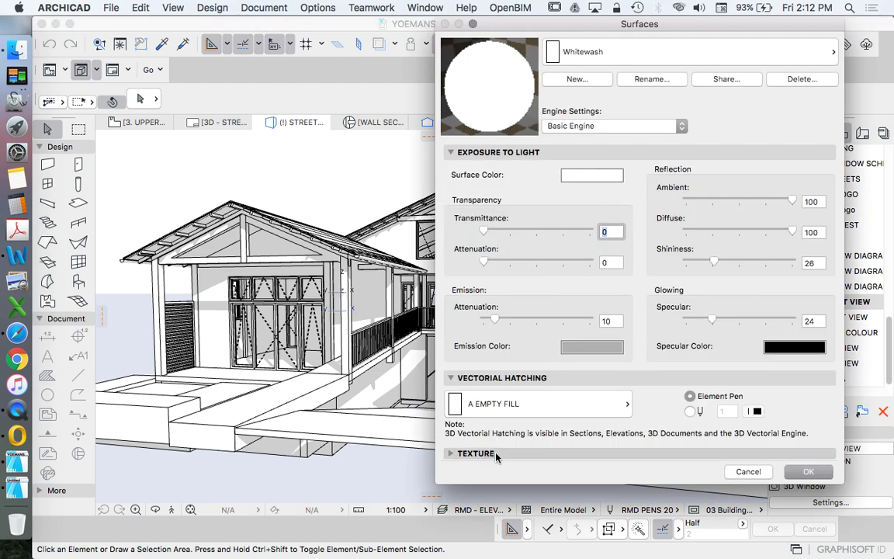
{"action": "left_click", "coordinate": [486, 453]}
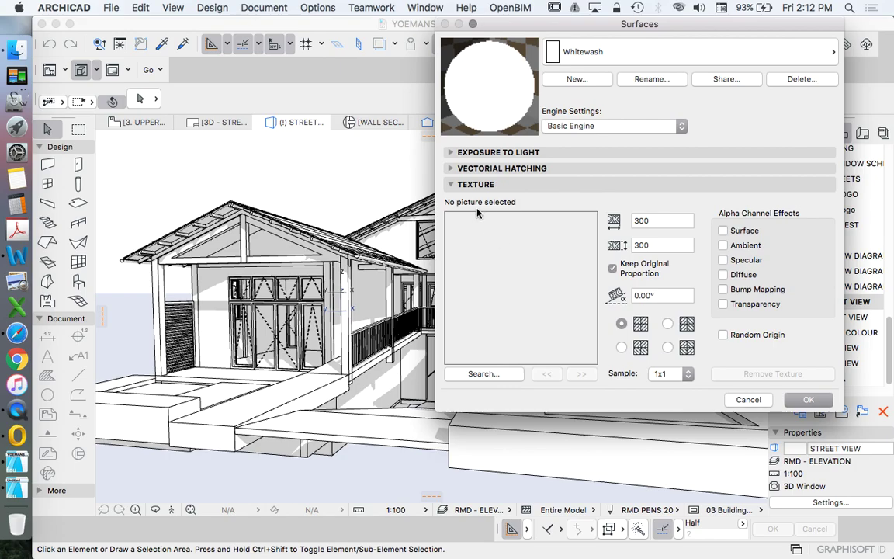
{"action": "left_click", "coordinate": [620, 52]}
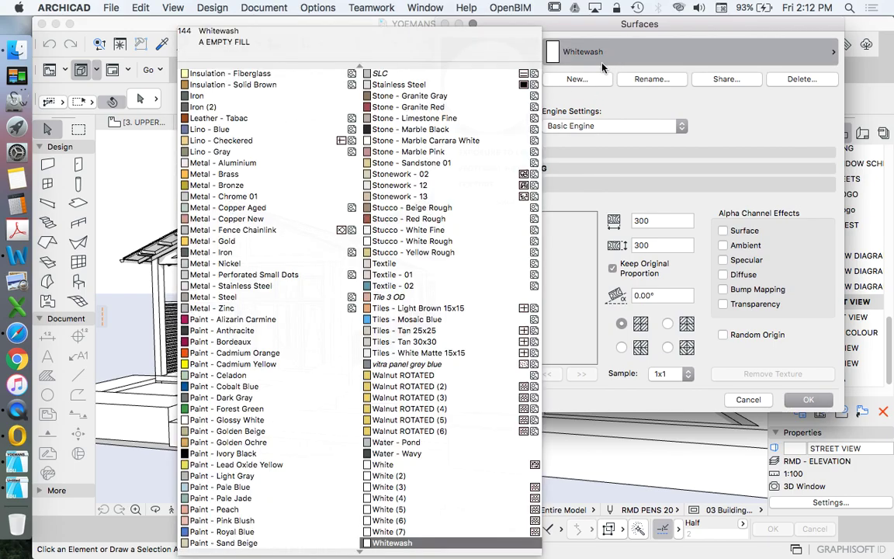
{"action": "left_click", "coordinate": [404, 374]}
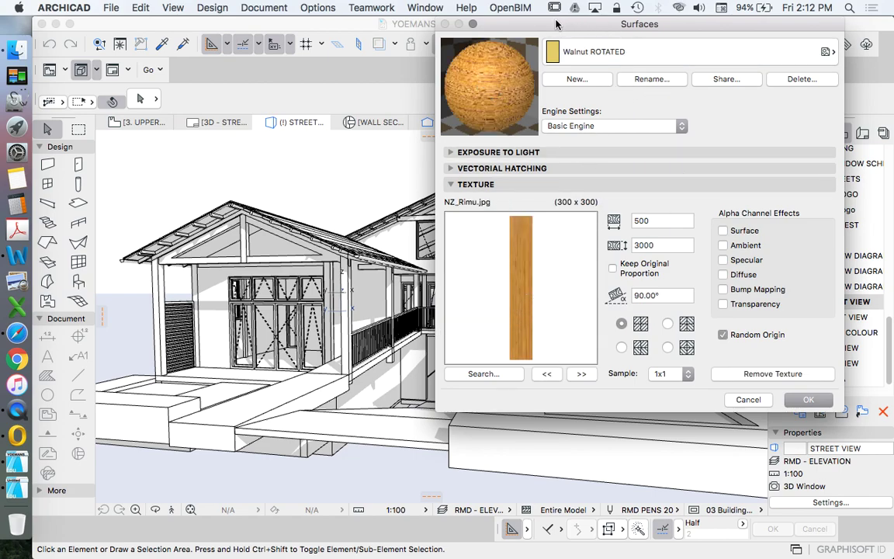
{"action": "left_click_drag", "start_coordinate": [540, 26], "coordinate": [571, 45]}
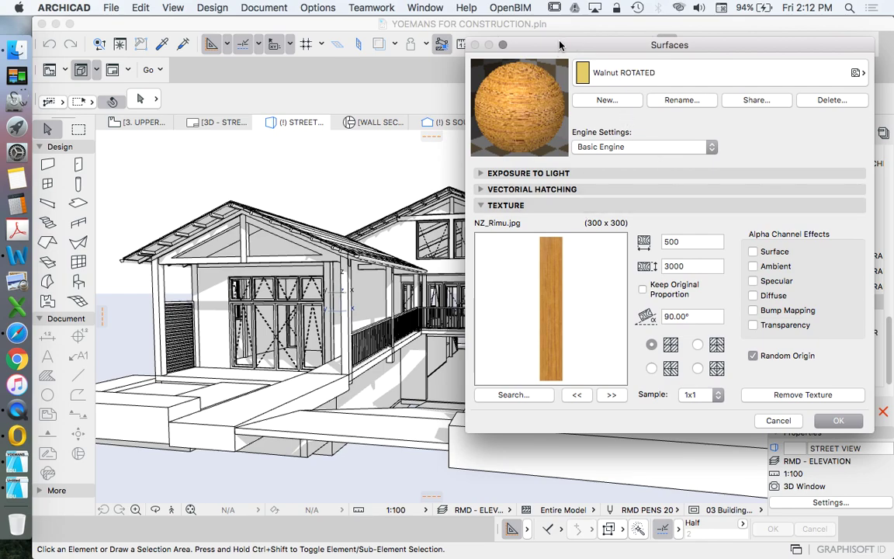
Close the Surfaces dialog and open Document > Creative Imaging > PhotoRendering Settings.
{"action": "left_click", "coordinate": [834, 421]}
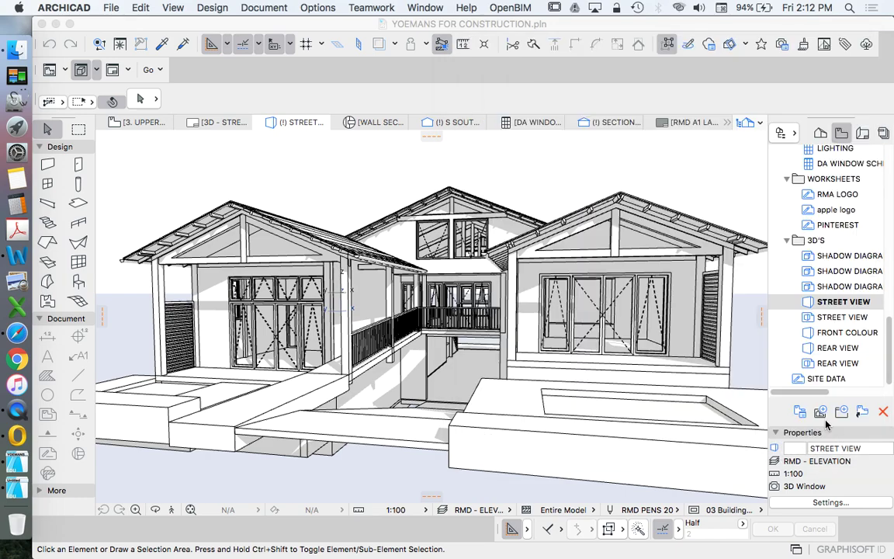
{"action": "left_click", "coordinate": [264, 8]}
{"action": "mouse_move", "coordinate": [364, 212]}
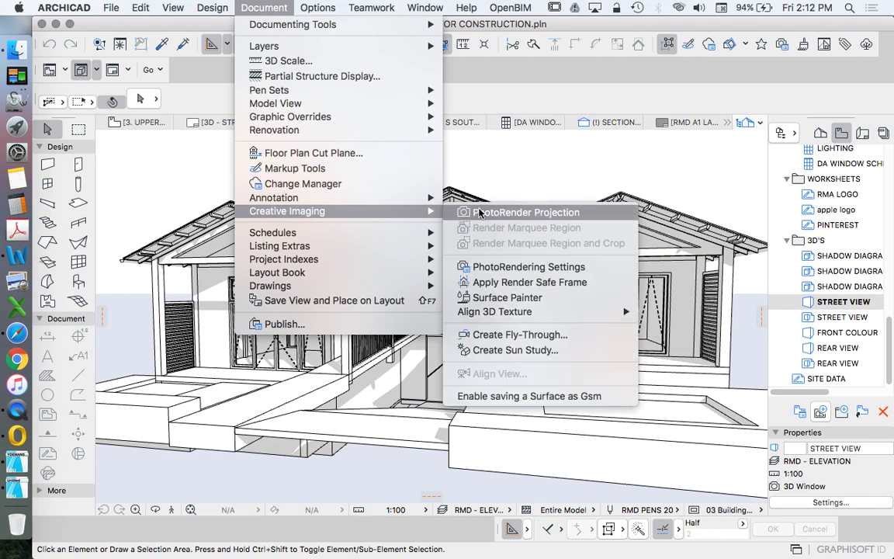
{"action": "left_click", "coordinate": [528, 266]}
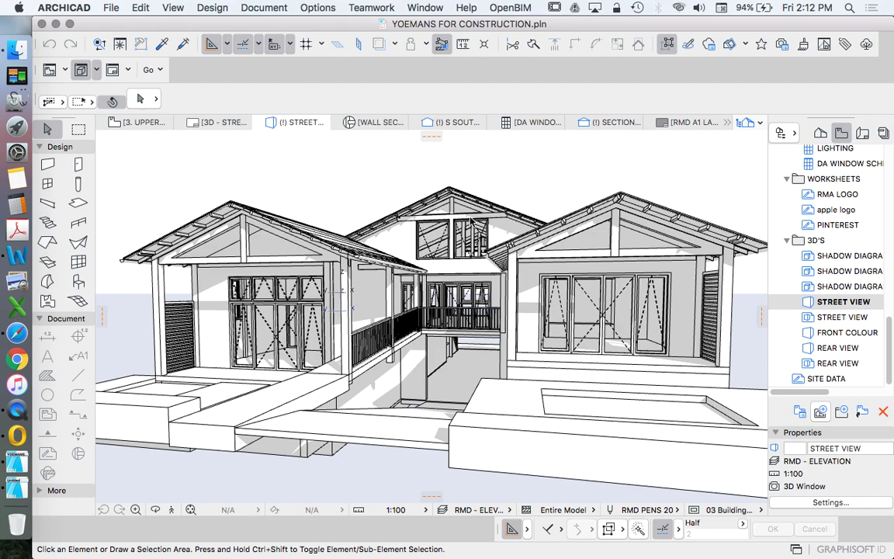
Keep CineRender by MAXON as the rendering engine and move the settings window right.
{"action": "left_click", "coordinate": [512, 253]}
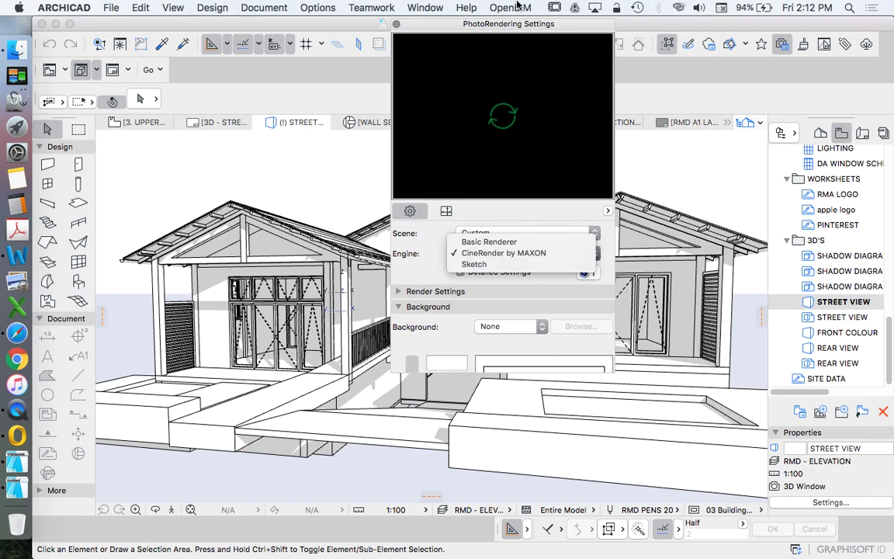
{"action": "left_click", "coordinate": [502, 254]}
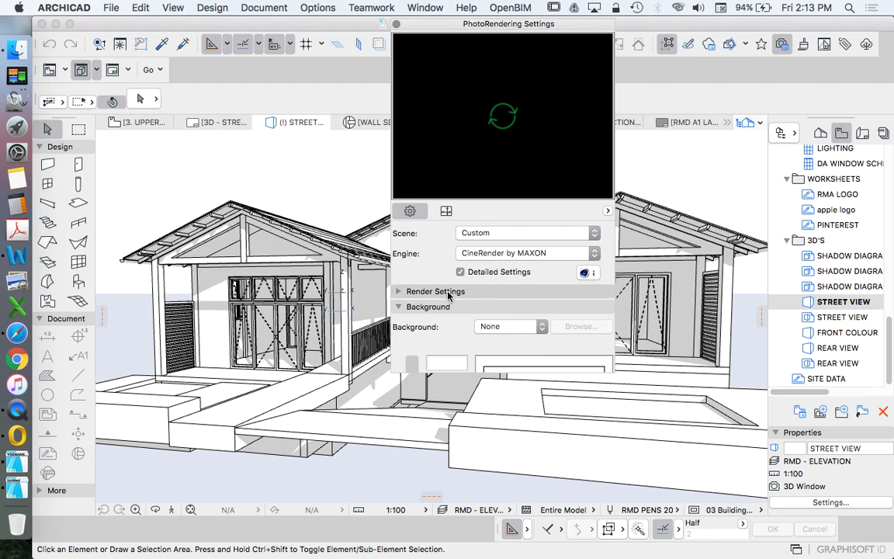
{"action": "left_click", "coordinate": [473, 253]}
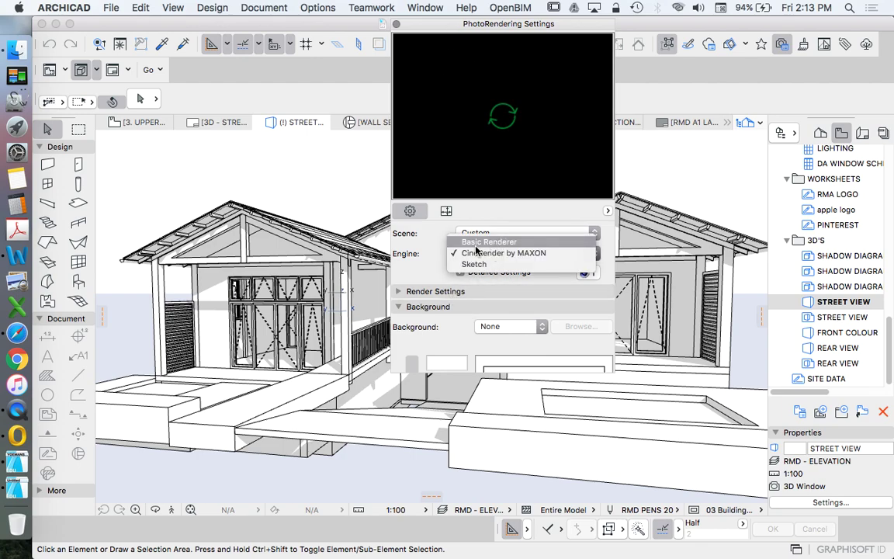
{"action": "left_click", "coordinate": [472, 253]}
{"action": "left_click_drag", "start_coordinate": [450, 31], "coordinate": [666, 55]}
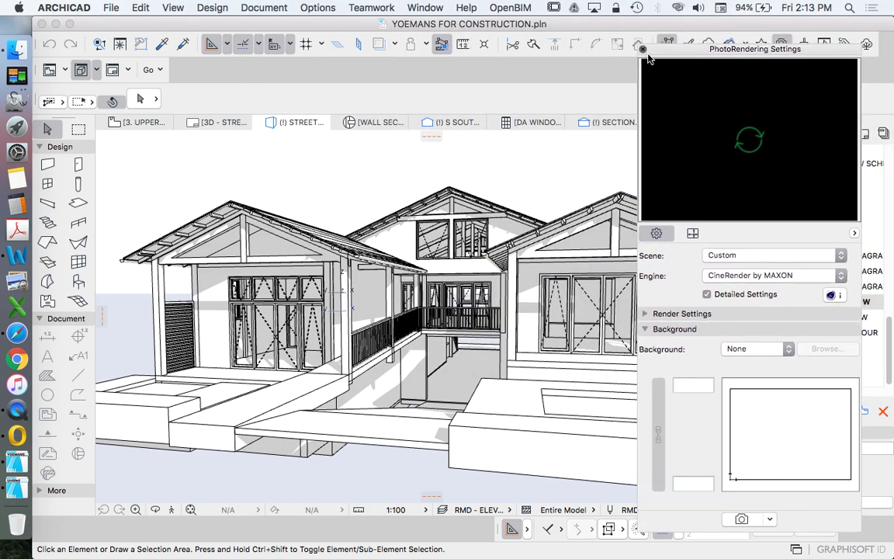
Close PhotoRendering Settings, then select and deselect the right-wing exterior wall in 3D.
{"action": "left_click", "coordinate": [643, 49]}
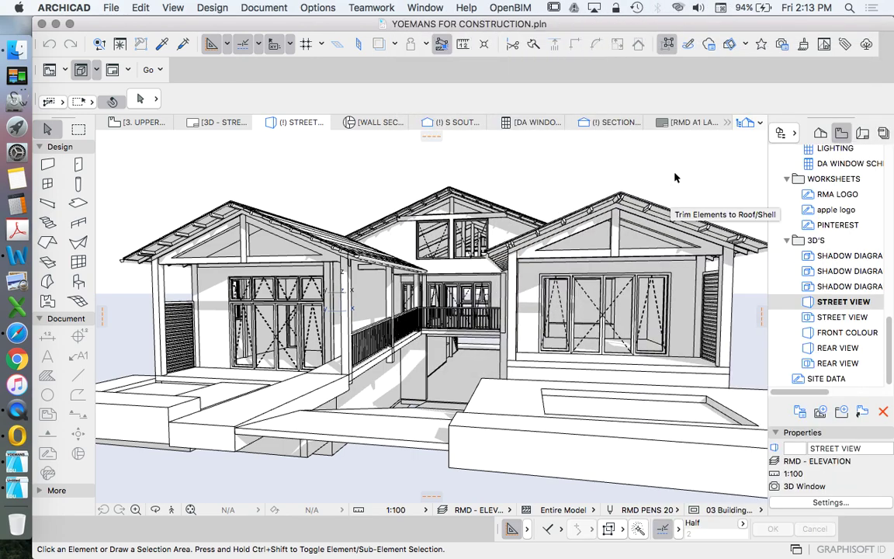
{"action": "left_click", "coordinate": [726, 155]}
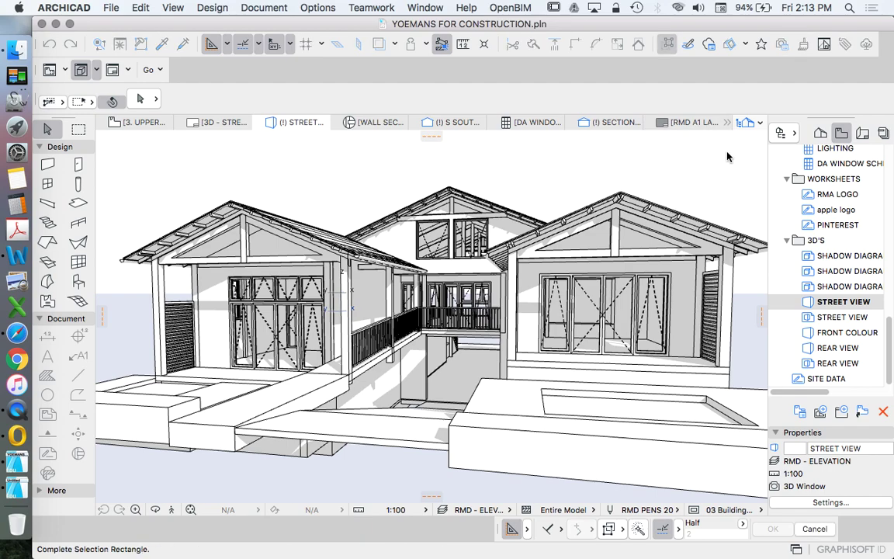
{"action": "left_click", "coordinate": [706, 169]}
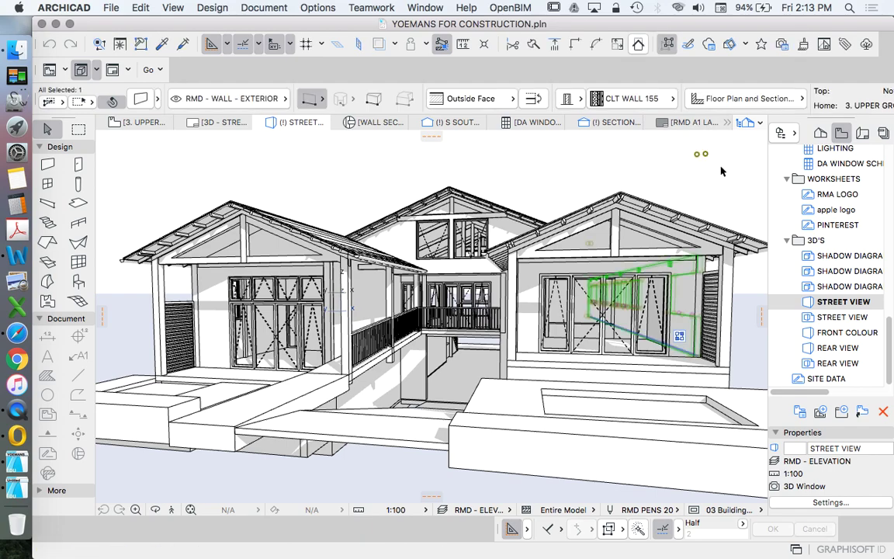
{"action": "key", "text": "Escape"}
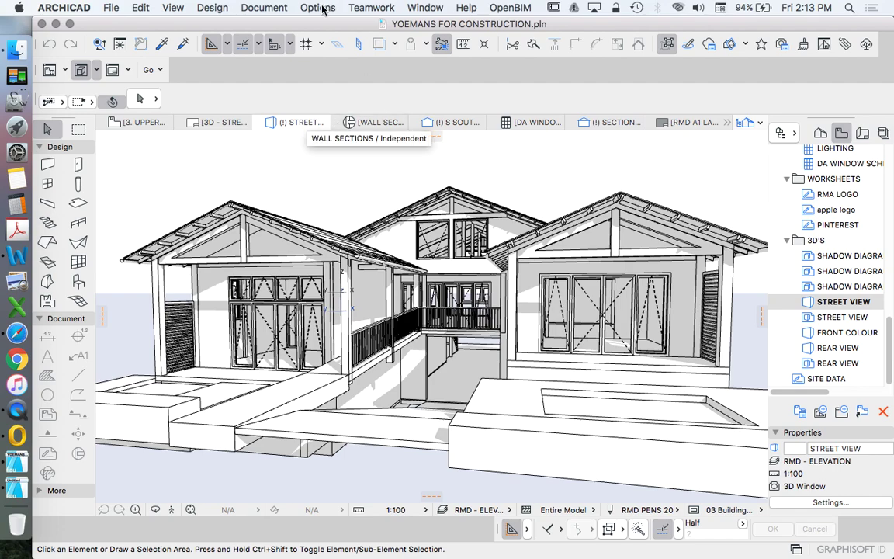
Browse Element Attributes without choosing, then open the FRONT COLOUR 3D view from the Navigator.
{"action": "left_click", "coordinate": [322, 9]}
{"action": "mouse_move", "coordinate": [325, 21]}
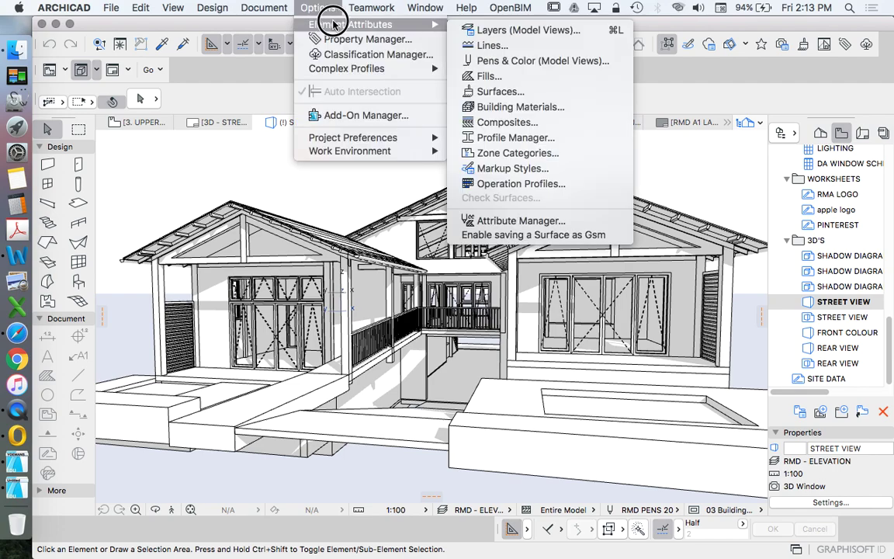
{"action": "left_click", "coordinate": [633, 155]}
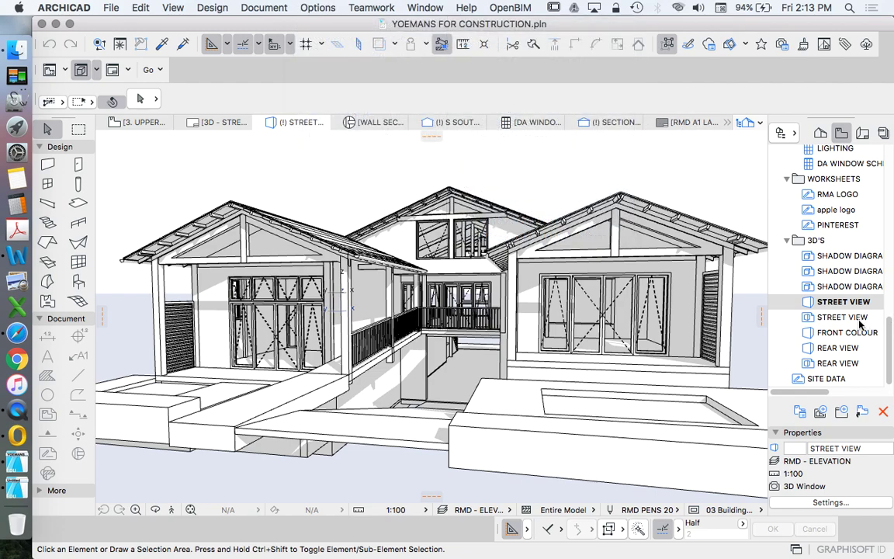
{"action": "scroll", "coordinate": [854, 219], "scroll_direction": "up", "scroll_amount": 10}
{"action": "scroll", "coordinate": [854, 220], "scroll_direction": "down", "scroll_amount": 10}
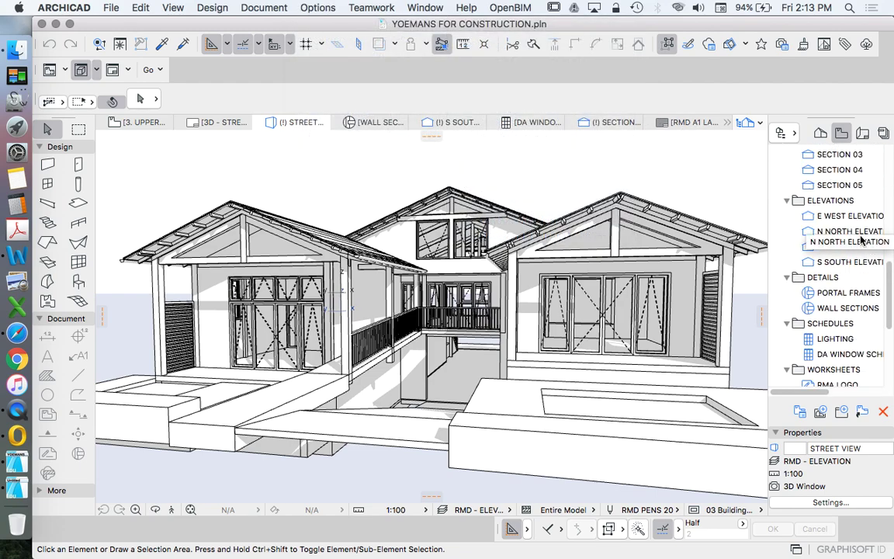
{"action": "scroll", "coordinate": [869, 309], "scroll_direction": "down", "scroll_amount": 2}
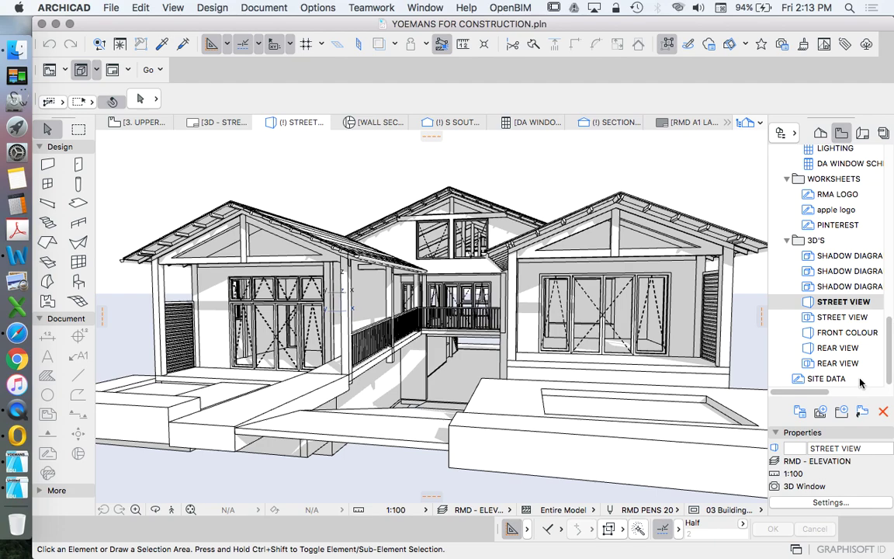
{"action": "double_click", "coordinate": [838, 332]}
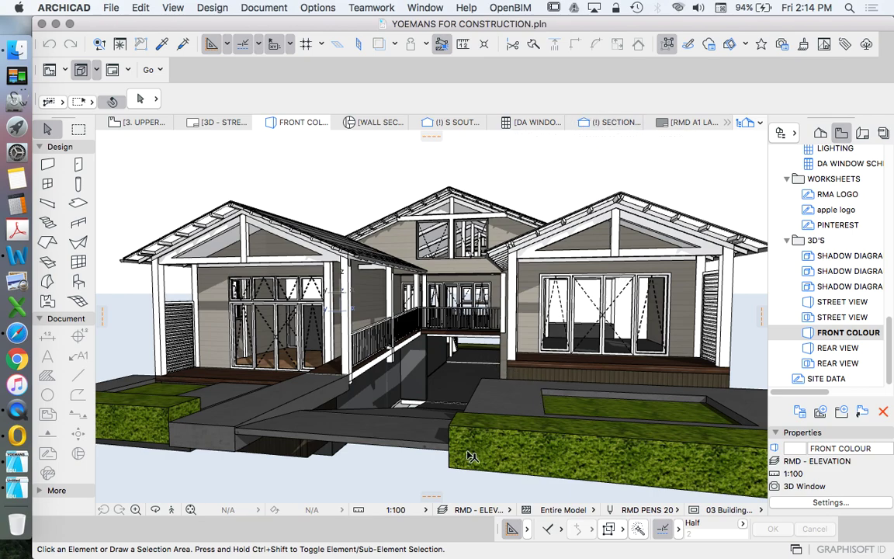
Select the hedge planter, left exterior wall and double door with sidelights, then clear the selection.
{"action": "left_click", "coordinate": [182, 410]}
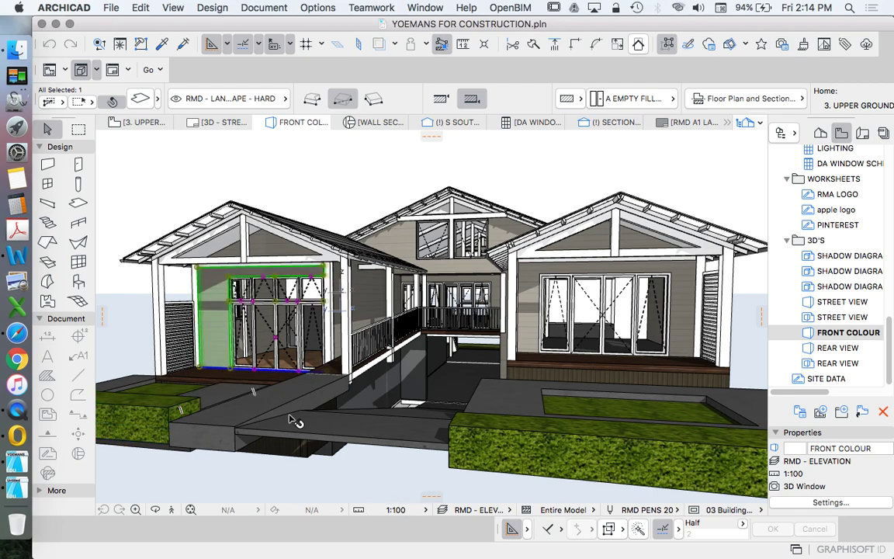
{"action": "left_click", "coordinate": [264, 357]}
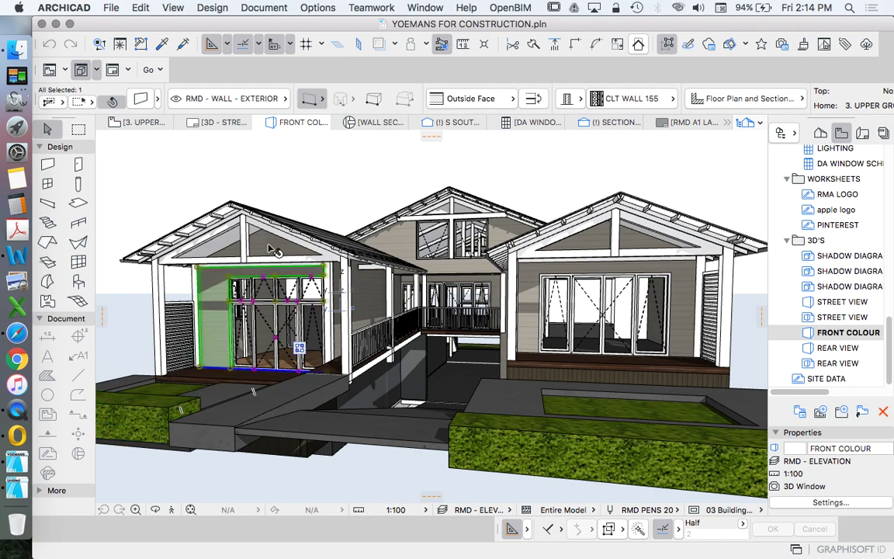
{"action": "left_click", "coordinate": [268, 337]}
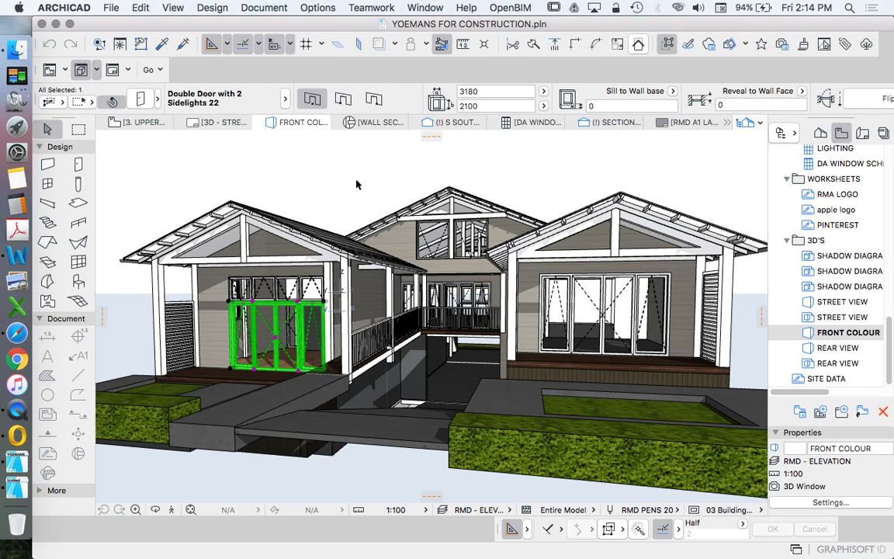
{"action": "key", "text": "Escape"}
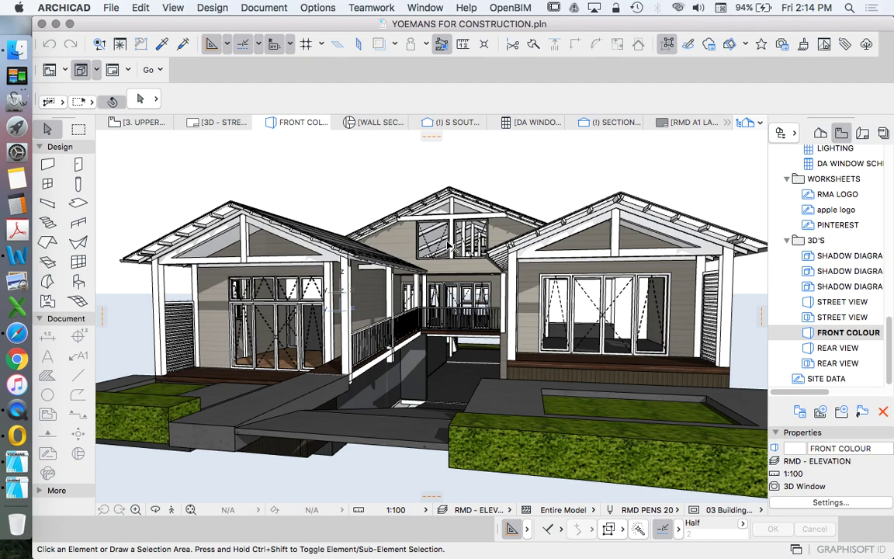
{"action": "scroll", "coordinate": [822, 310], "scroll_direction": "up", "scroll_amount": 5}
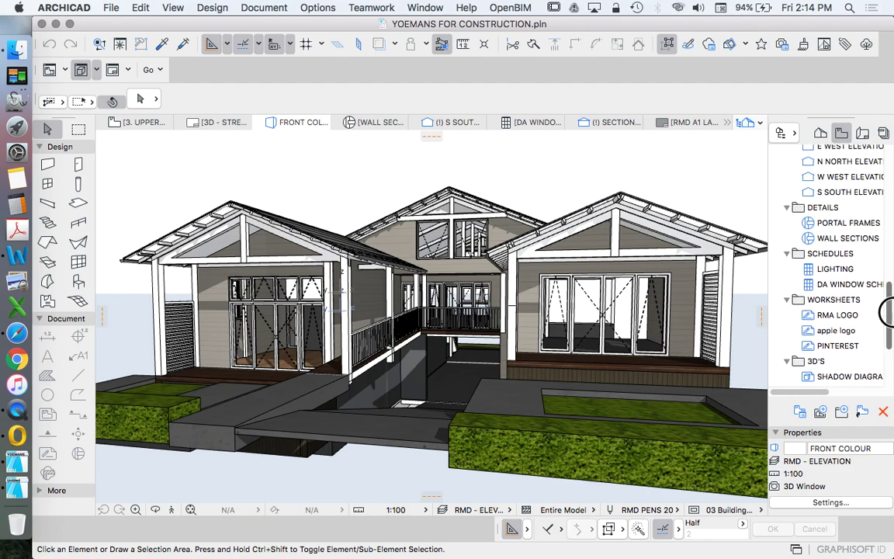
{"action": "mouse_move", "coordinate": [889, 280]}
{"action": "left_mouse_down"}
{"action": "mouse_move", "coordinate": [887, 224]}
{"action": "mouse_move", "coordinate": [887, 273]}
{"action": "left_mouse_up"}
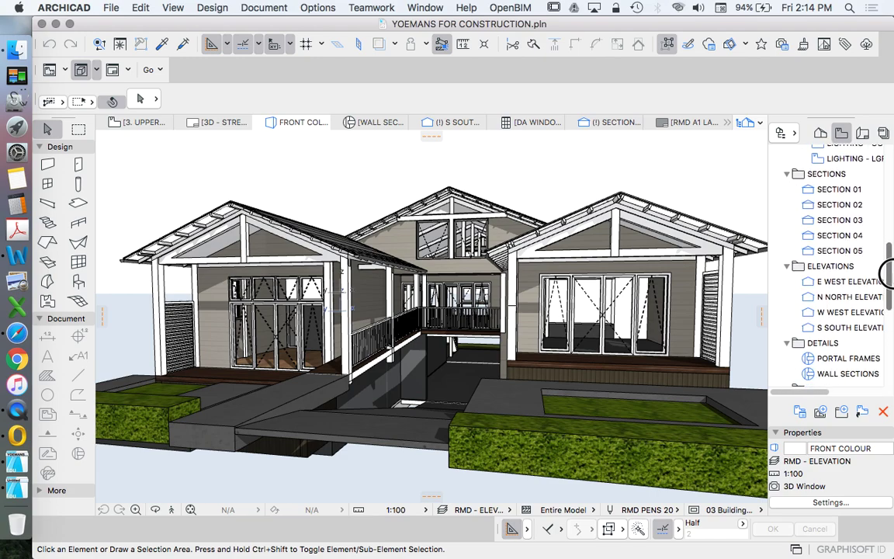
Open the N NORTH ELEVATION drawing at 1:50 and zoom to check it.
{"action": "double_click", "coordinate": [827, 296]}
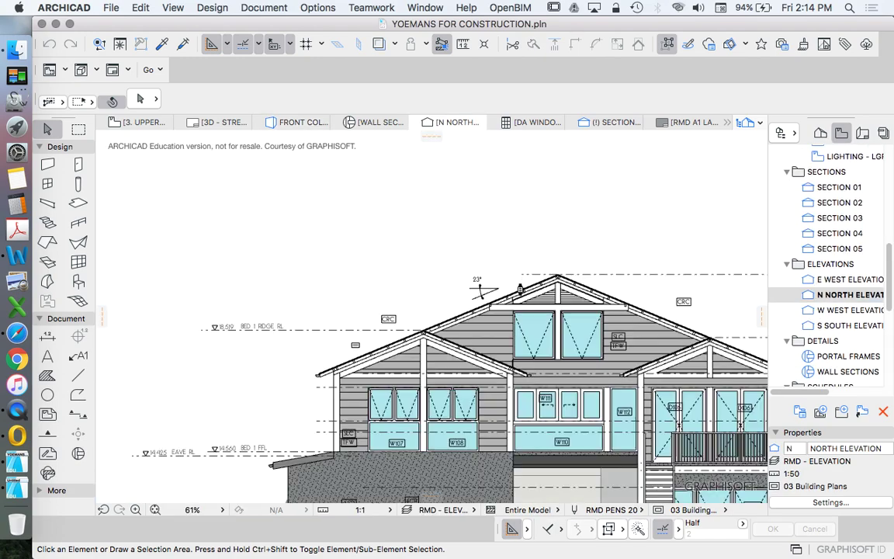
{"action": "scroll", "coordinate": [583, 408], "scroll_direction": "up", "scroll_amount": 5}
{"action": "scroll", "coordinate": [496, 382], "scroll_direction": "down", "scroll_amount": 8}
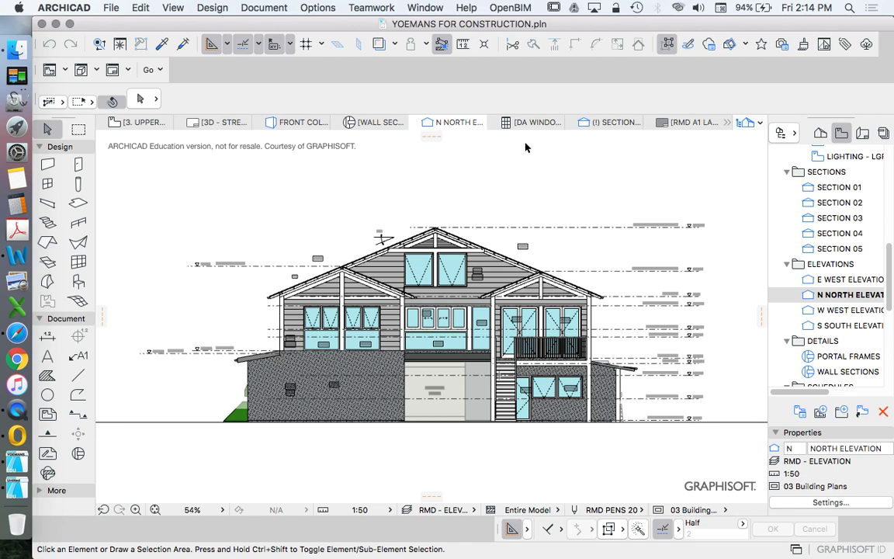
Browse Options > Element Attributes without choosing, then zoom the elevation in and out.
{"action": "left_click", "coordinate": [315, 7]}
{"action": "mouse_move", "coordinate": [326, 26]}
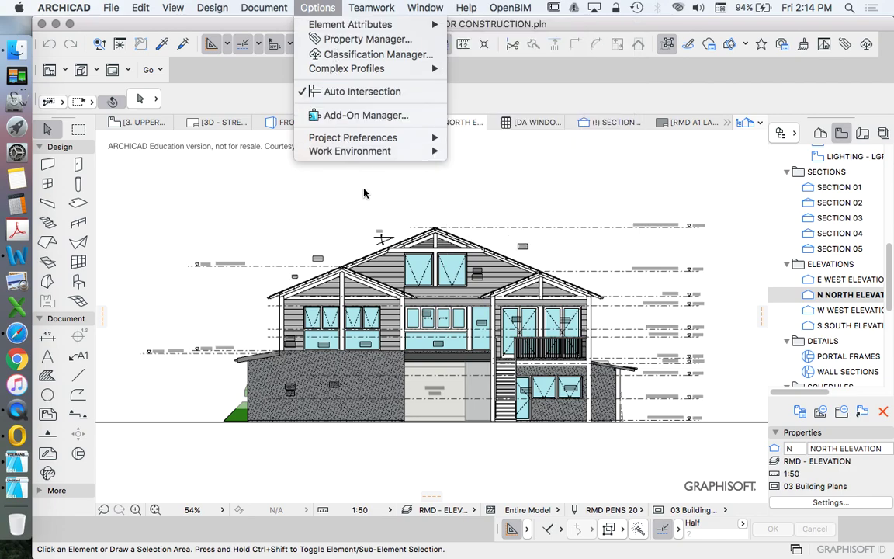
{"action": "left_click", "coordinate": [383, 223]}
{"action": "scroll", "coordinate": [485, 225], "scroll_direction": "up", "scroll_amount": 5}
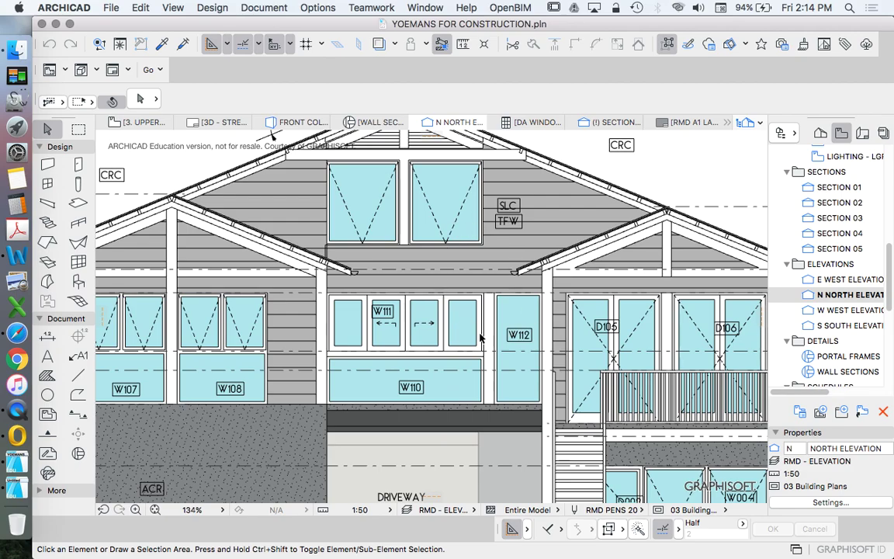
{"action": "scroll", "coordinate": [431, 322], "scroll_direction": "down", "scroll_amount": 5}
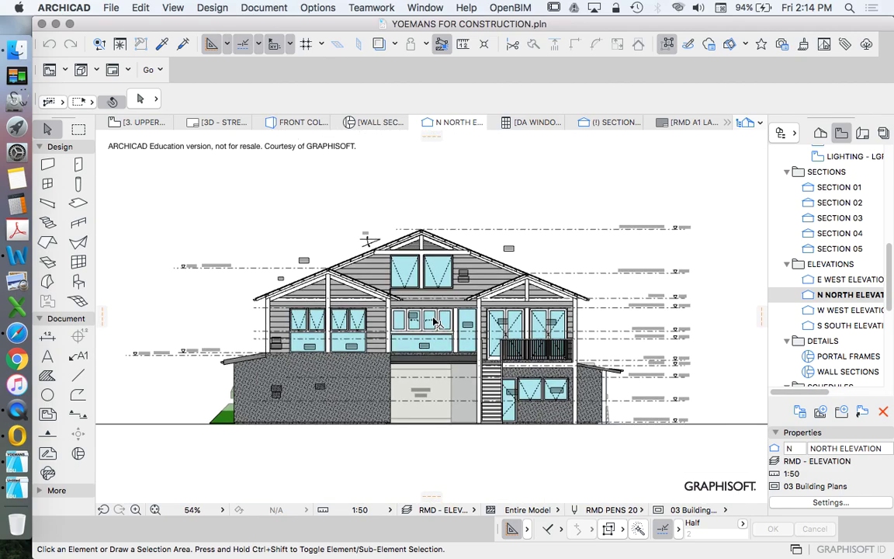
{"action": "left_click", "coordinate": [317, 7]}
{"action": "mouse_move", "coordinate": [321, 24]}
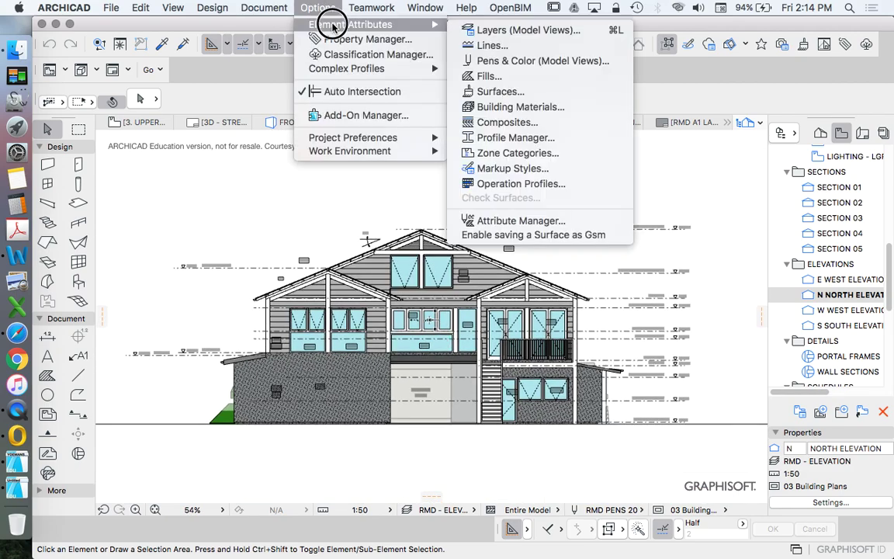
{"action": "left_click", "coordinate": [510, 93]}
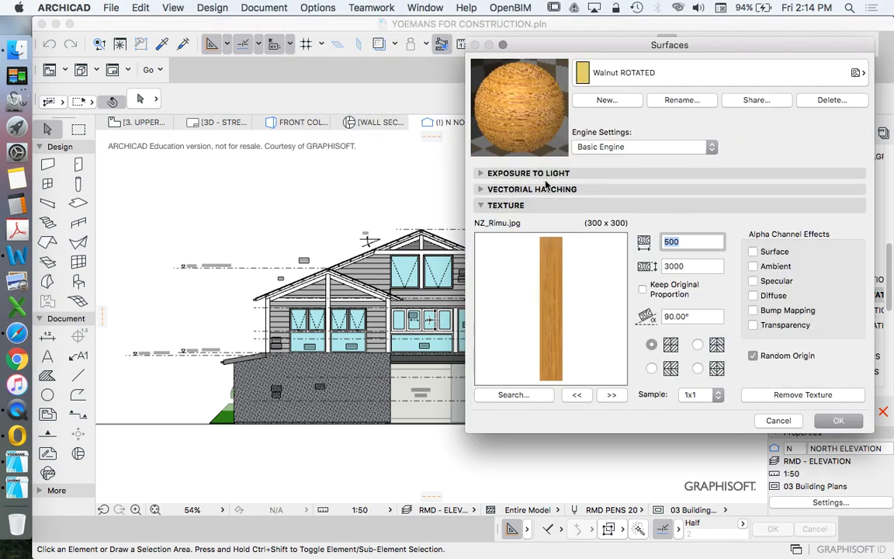
{"action": "left_click", "coordinate": [630, 147]}
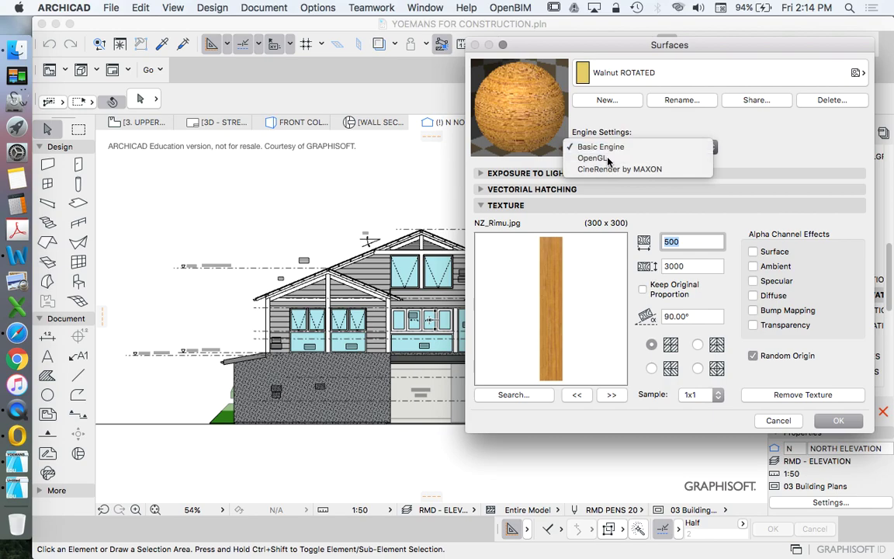
{"action": "left_click", "coordinate": [608, 159]}
{"action": "left_click", "coordinate": [616, 147]}
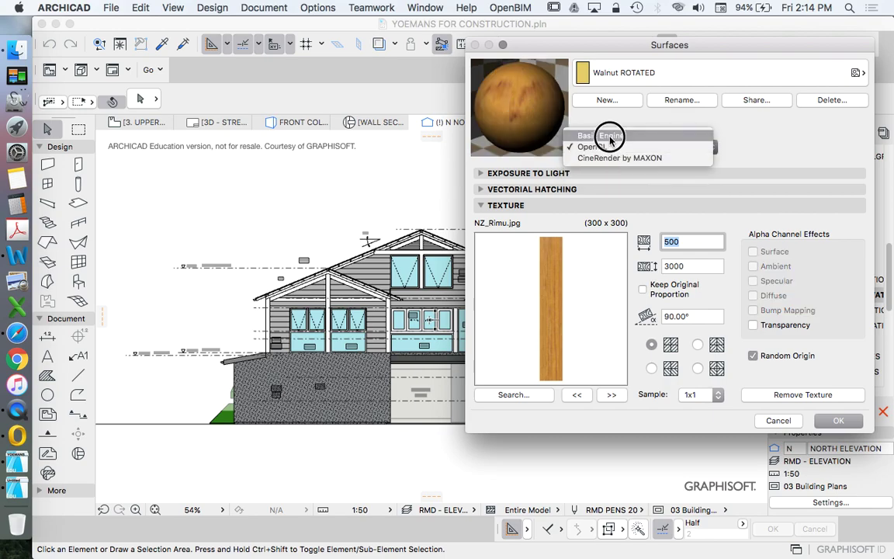
{"action": "left_click", "coordinate": [611, 133]}
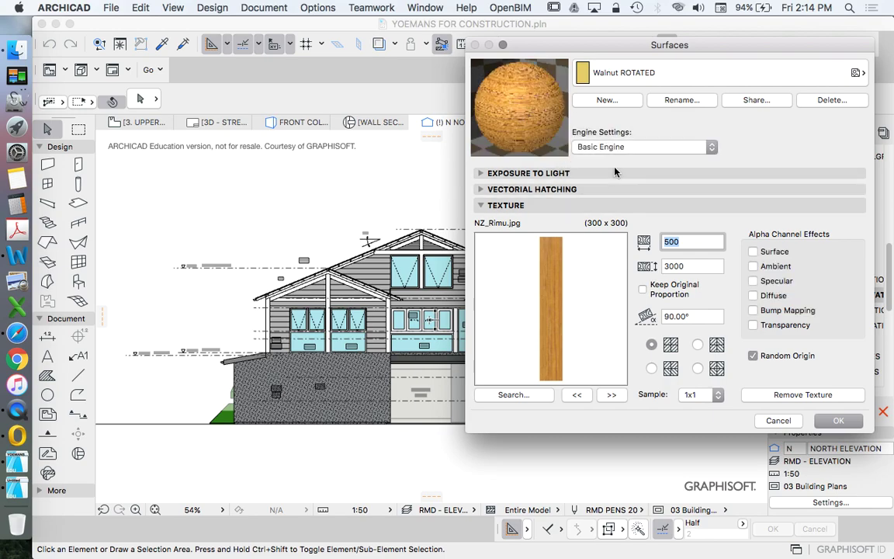
{"action": "left_click_drag", "start_coordinate": [612, 48], "coordinate": [613, 42]}
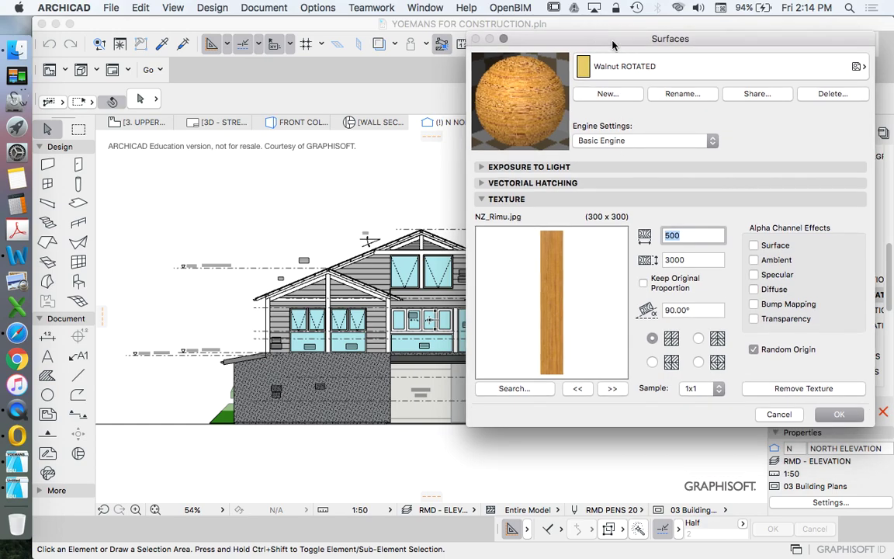
{"action": "left_click", "coordinate": [641, 143]}
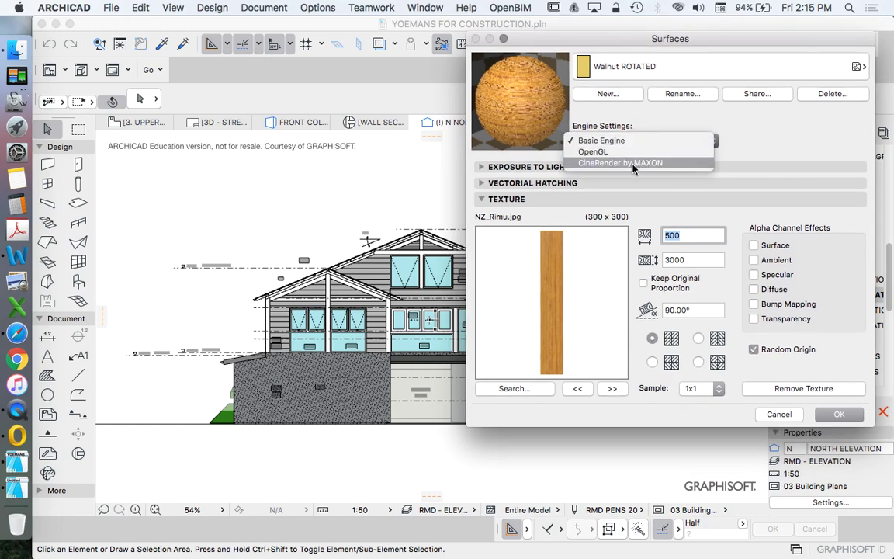
{"action": "left_click", "coordinate": [634, 163]}
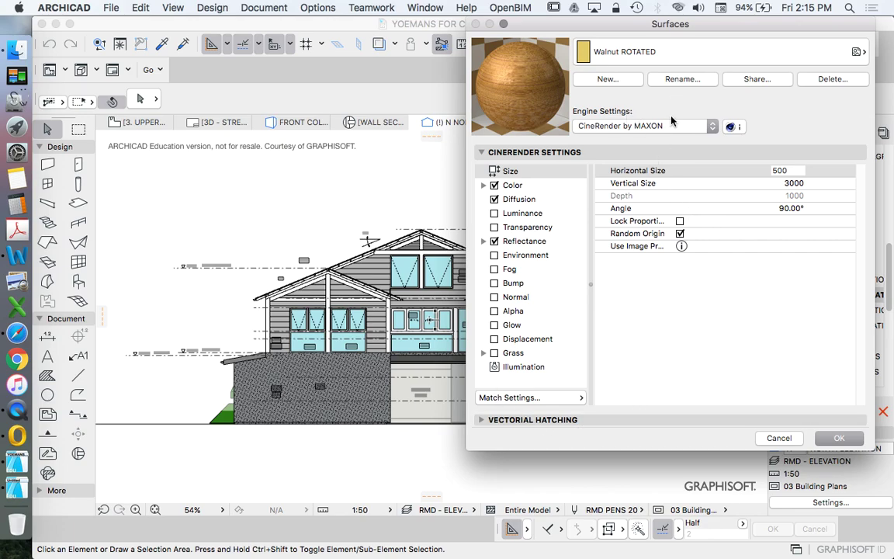
{"action": "left_click", "coordinate": [610, 126]}
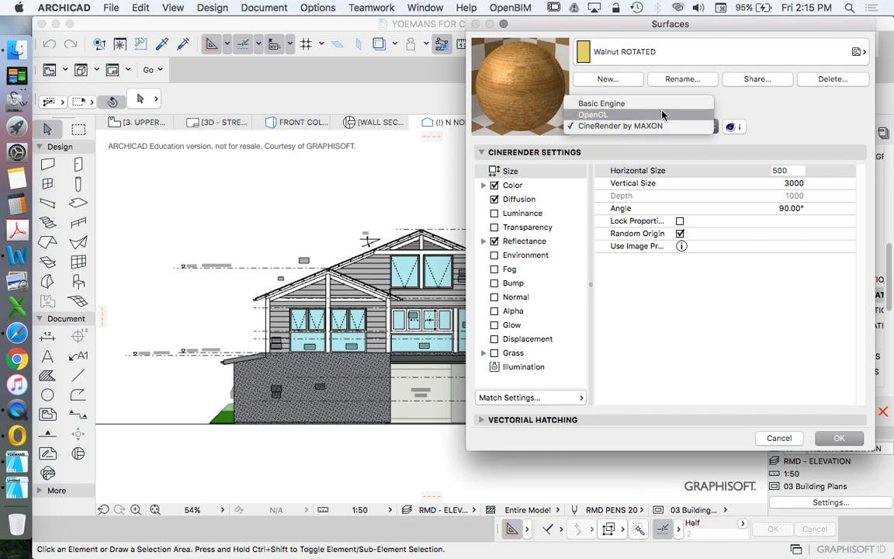
{"action": "left_click", "coordinate": [807, 114]}
{"action": "left_click", "coordinate": [621, 51]}
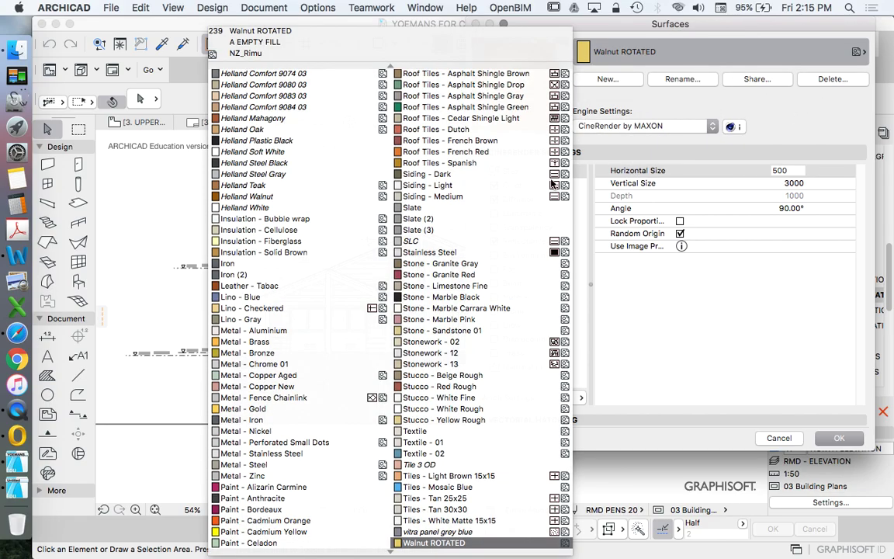
{"action": "scroll", "coordinate": [347, 133], "scroll_direction": "up", "scroll_amount": 5}
{"action": "scroll", "coordinate": [347, 133], "scroll_direction": "up", "scroll_amount": 15}
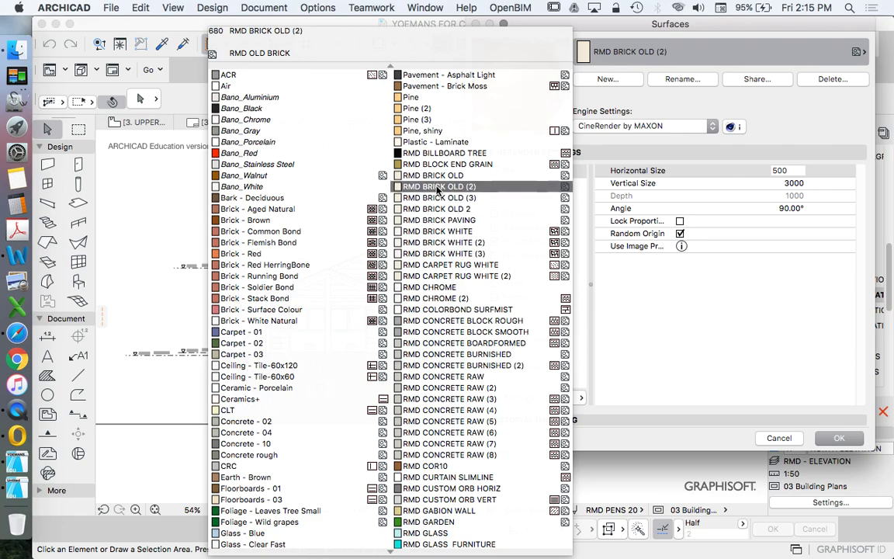
{"action": "scroll", "coordinate": [438, 159], "scroll_direction": "down", "scroll_amount": 1}
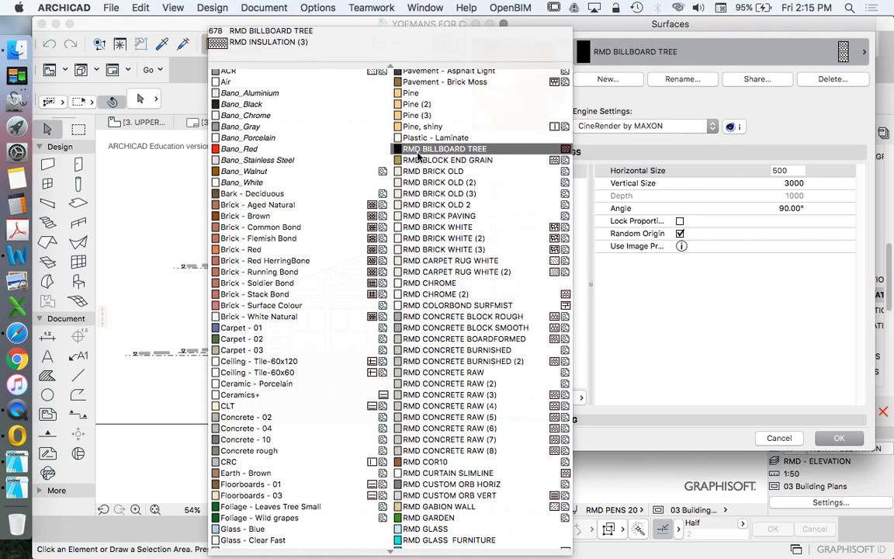
{"action": "scroll", "coordinate": [419, 154], "scroll_direction": "down", "scroll_amount": 10}
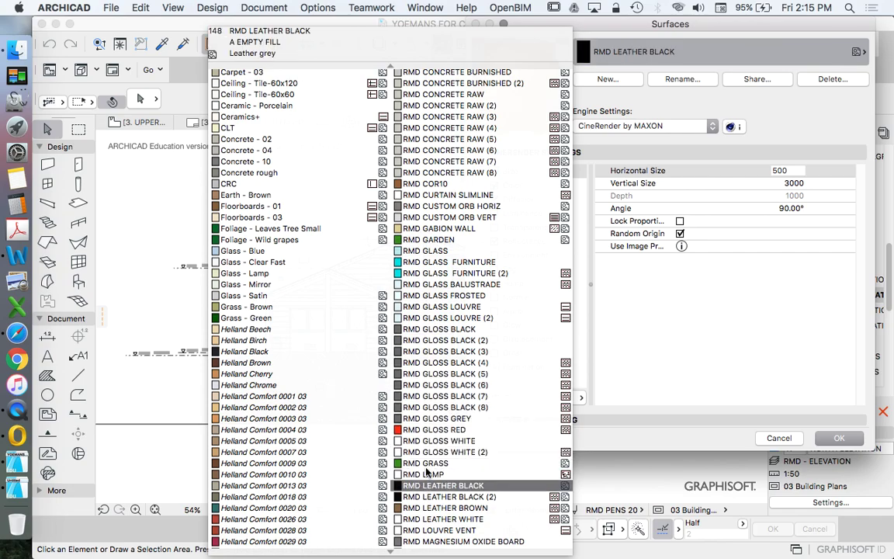
{"action": "scroll", "coordinate": [429, 423], "scroll_direction": "down", "scroll_amount": 5}
{"action": "scroll", "coordinate": [429, 418], "scroll_direction": "down", "scroll_amount": 4}
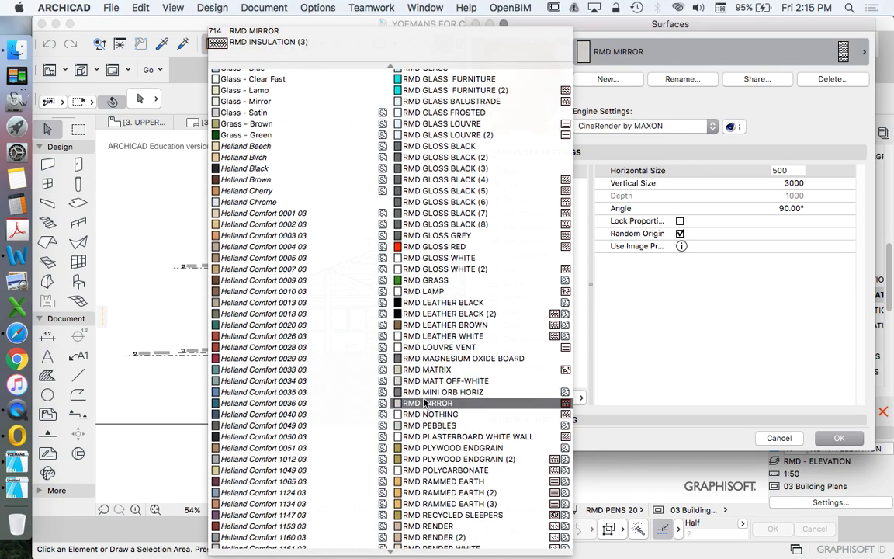
{"action": "scroll", "coordinate": [427, 395], "scroll_direction": "down", "scroll_amount": 20}
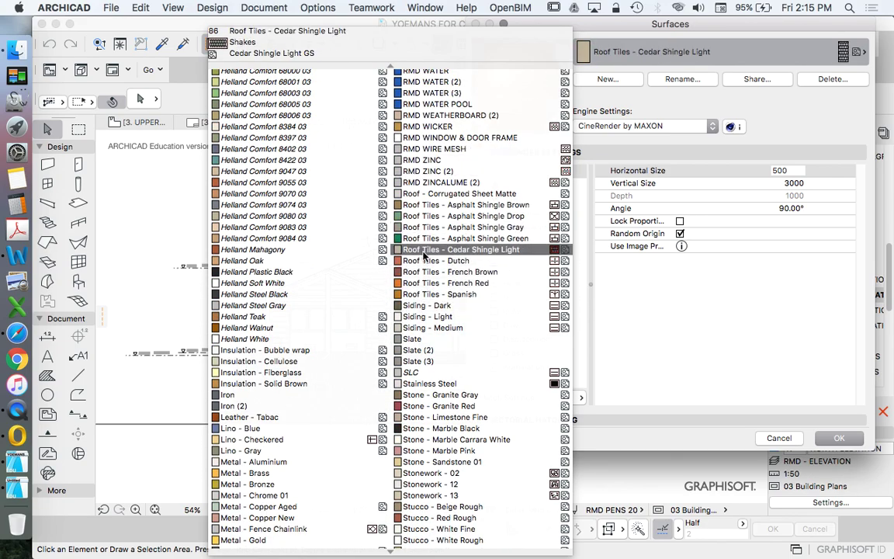
{"action": "scroll", "coordinate": [421, 249], "scroll_direction": "down", "scroll_amount": 3}
{"action": "scroll", "coordinate": [422, 248], "scroll_direction": "down", "scroll_amount": 12}
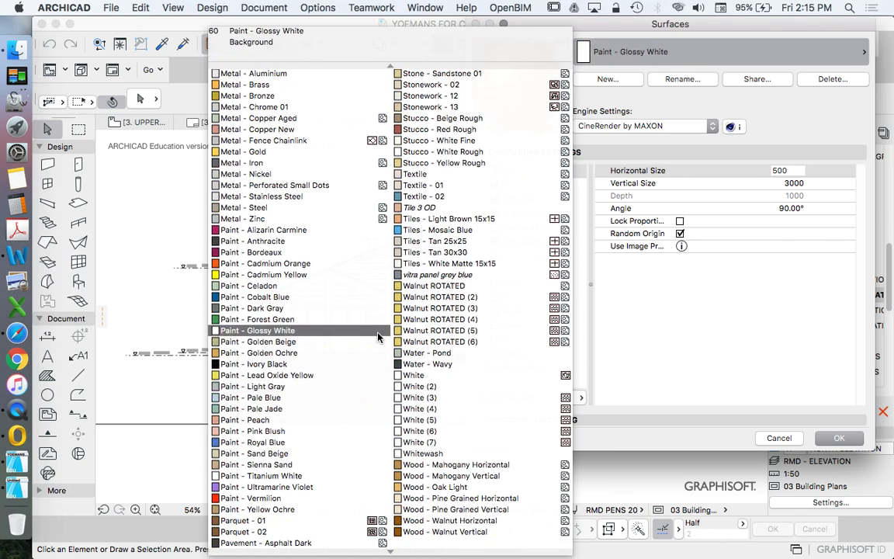
{"action": "left_click", "coordinate": [151, 211]}
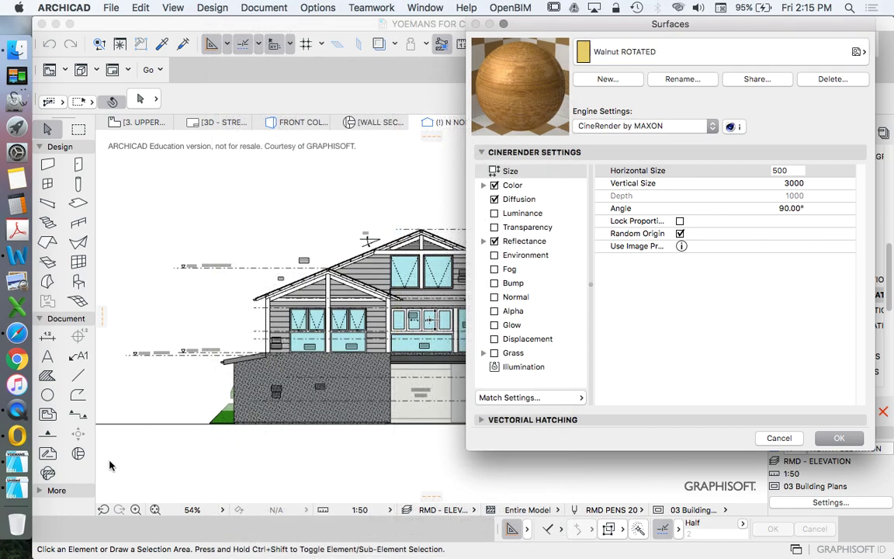
{"action": "left_click", "coordinate": [779, 438]}
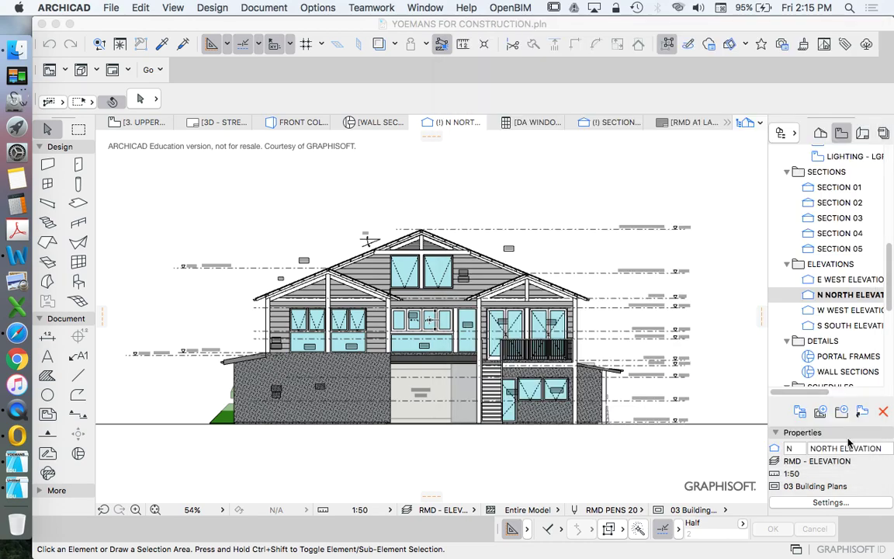
Switch to the Untitled project, open its Surfaces settings and scroll through the surface picker.
{"action": "left_click", "coordinate": [16, 487]}
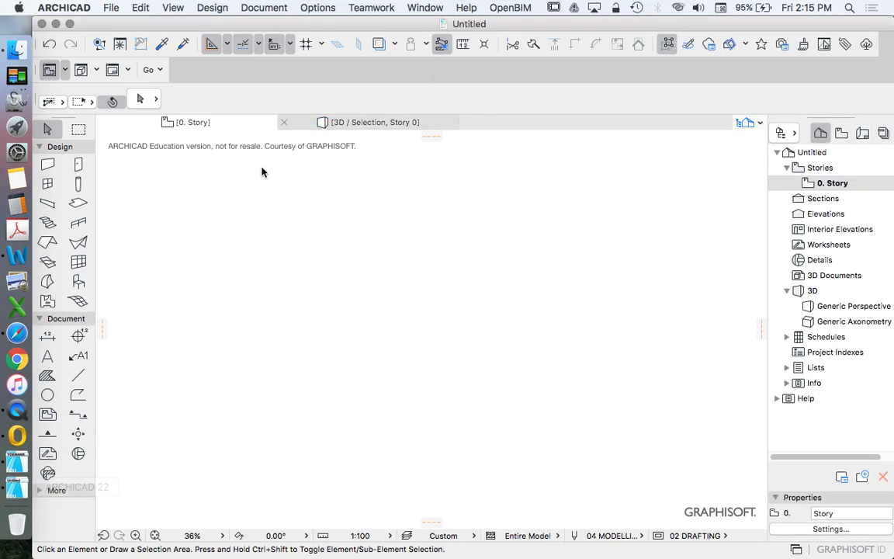
{"action": "left_click", "coordinate": [320, 7]}
{"action": "mouse_move", "coordinate": [349, 24]}
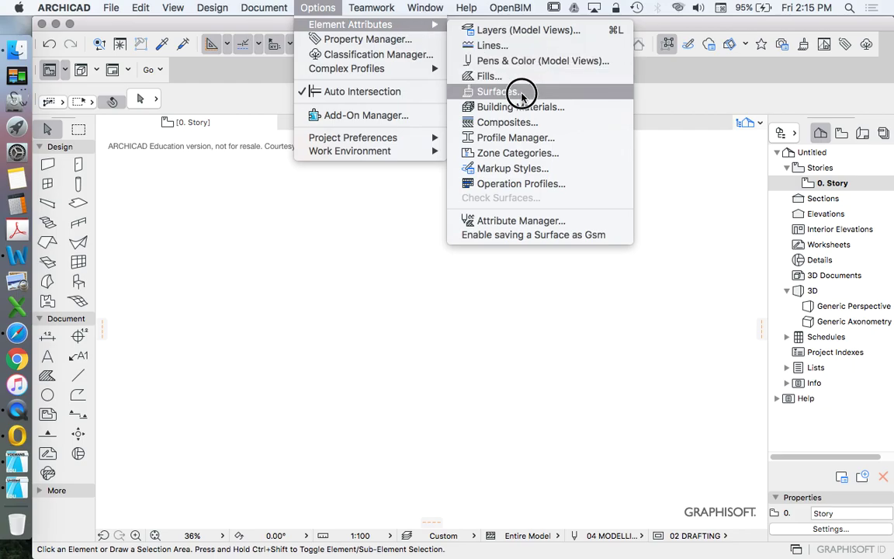
{"action": "left_click", "coordinate": [504, 92]}
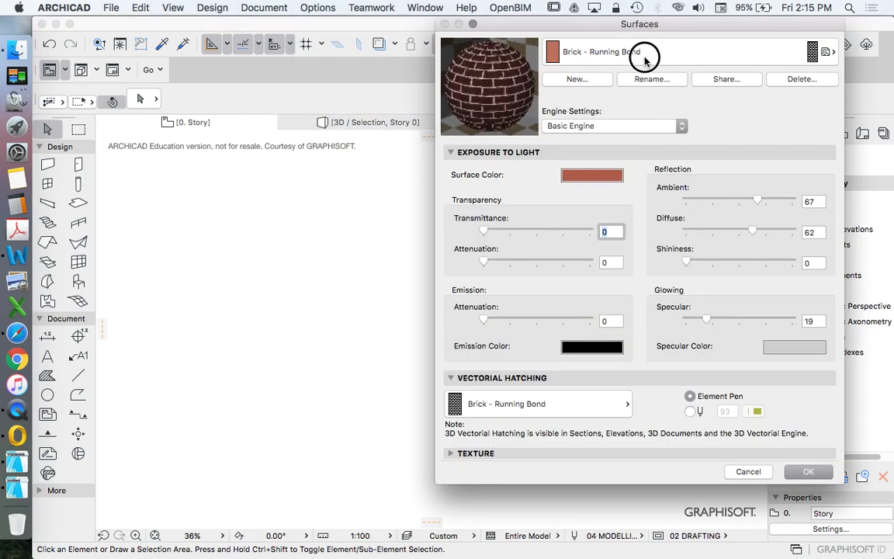
{"action": "left_click", "coordinate": [642, 52]}
{"action": "scroll", "coordinate": [440, 133], "scroll_direction": "down", "scroll_amount": 10}
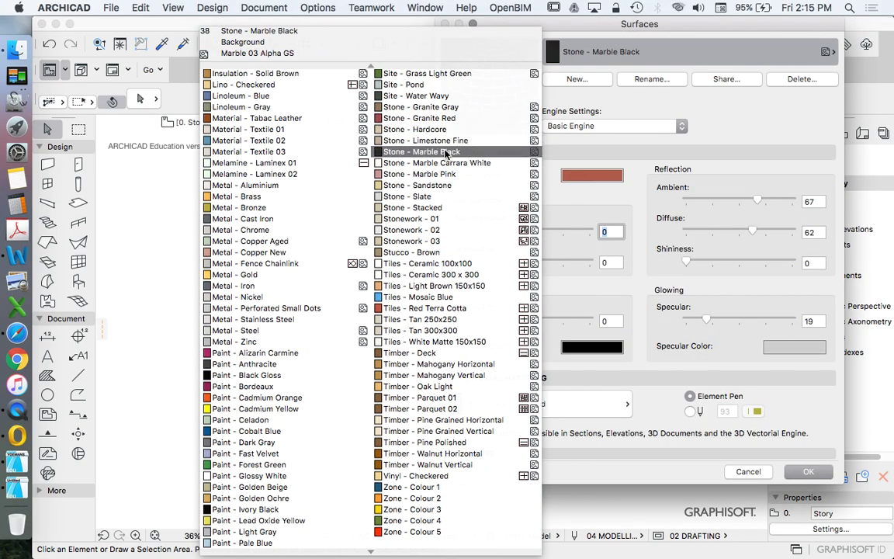
{"action": "scroll", "coordinate": [444, 175], "scroll_direction": "up", "scroll_amount": 10}
{"action": "scroll", "coordinate": [469, 195], "scroll_direction": "down", "scroll_amount": 10}
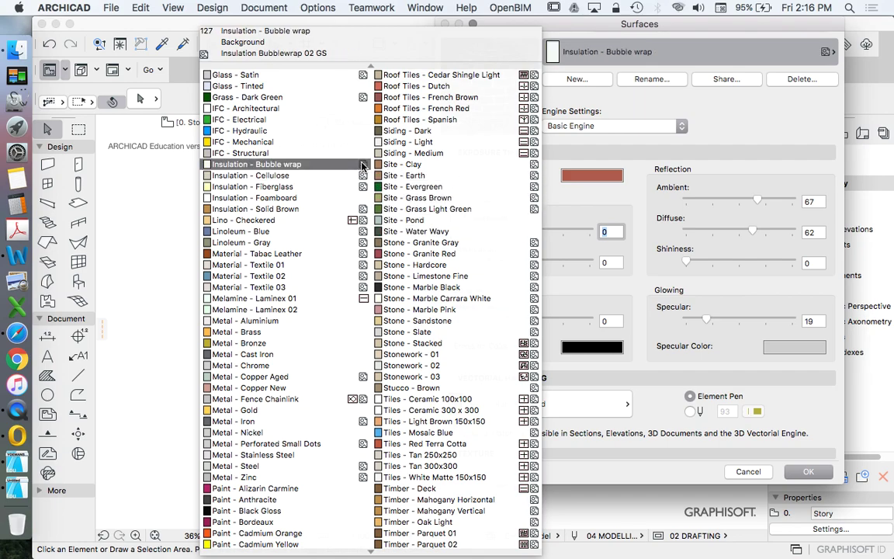
Make Insulation - Bubble wrap current and expand its 500 × 500 texture settings.
{"action": "left_click", "coordinate": [362, 165]}
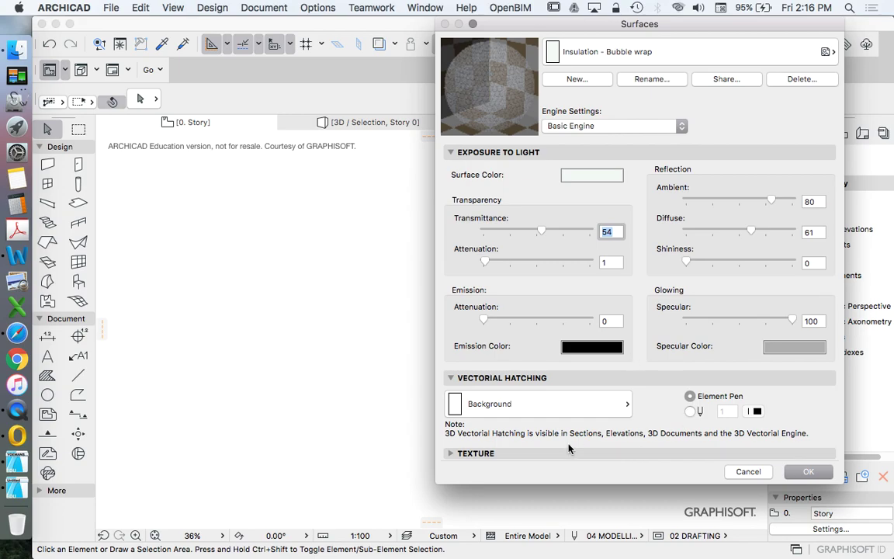
{"action": "left_click", "coordinate": [543, 454]}
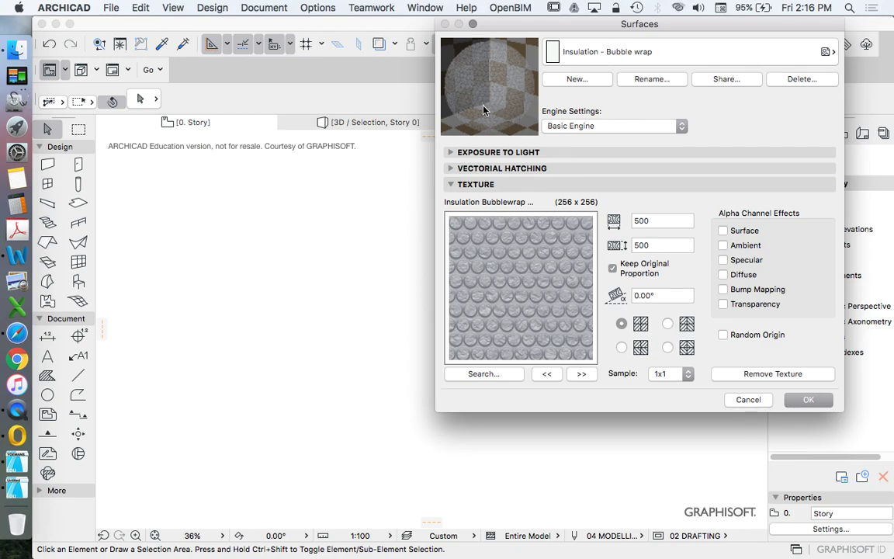
{"action": "left_click", "coordinate": [596, 52]}
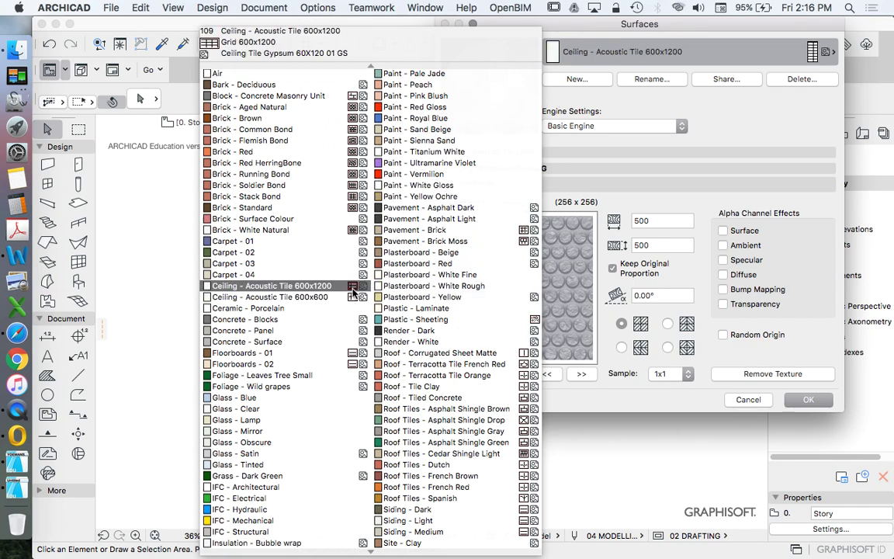
{"action": "left_click", "coordinate": [734, 128]}
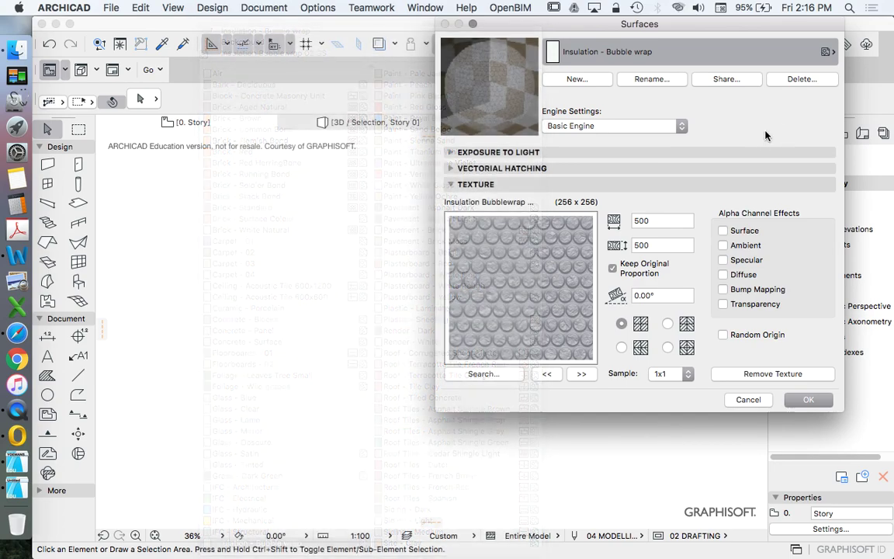
Expand Vectorial Hatching and confirm the Background fill pattern with Element Pen.
{"action": "left_click", "coordinate": [491, 168]}
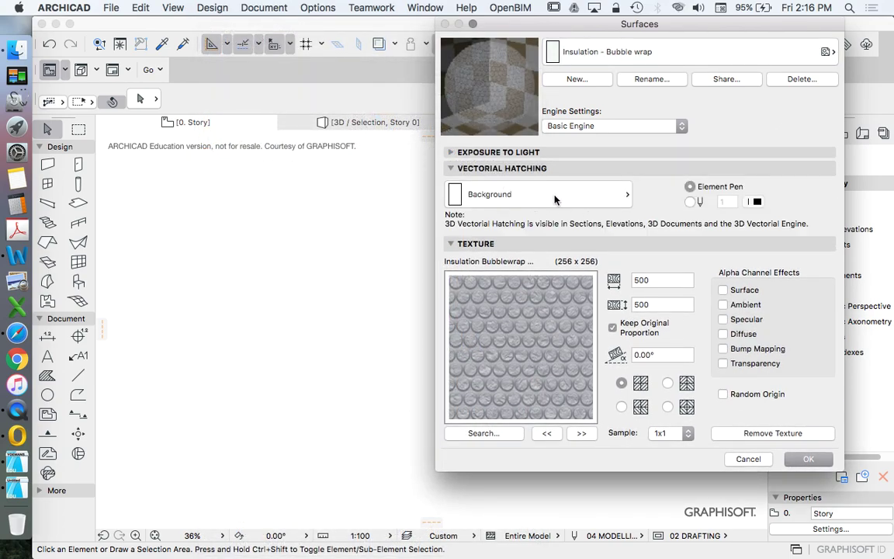
{"action": "left_click", "coordinate": [554, 196]}
{"action": "left_click", "coordinate": [659, 155]}
{"action": "left_click", "coordinate": [613, 126]}
{"action": "left_click", "coordinate": [588, 86]}
Scroll down the surface list to pick the untextured Site - Pond, then reopen the picker.
{"action": "left_click", "coordinate": [615, 52]}
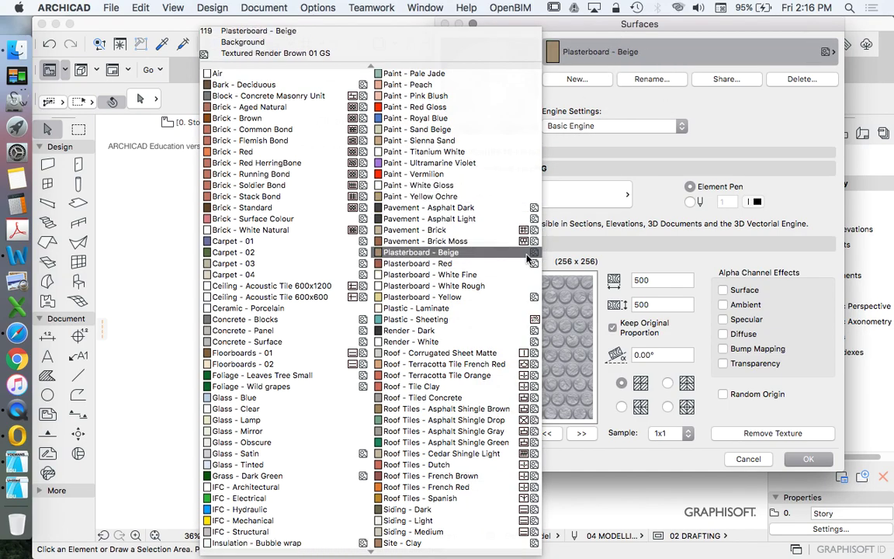
{"action": "scroll", "coordinate": [527, 255], "scroll_direction": "down", "scroll_amount": 5}
{"action": "scroll", "coordinate": [528, 256], "scroll_direction": "down", "scroll_amount": 4}
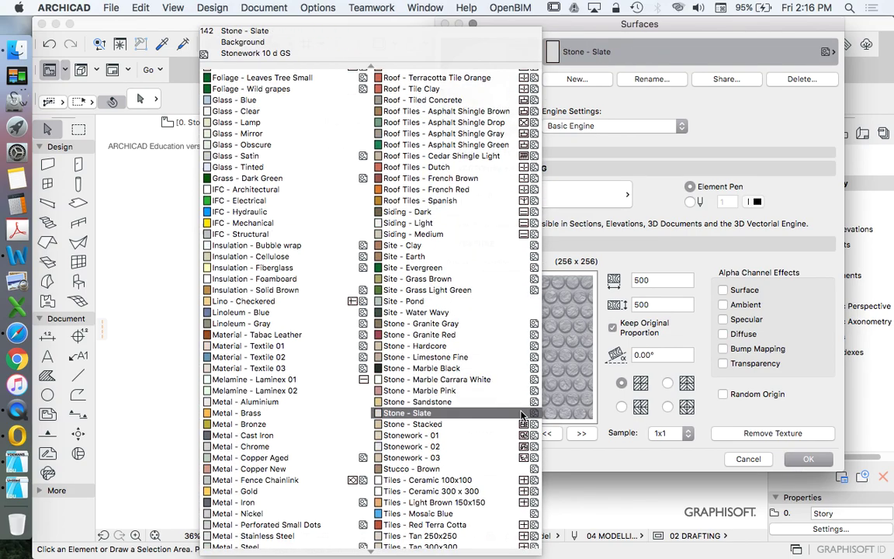
{"action": "scroll", "coordinate": [524, 471], "scroll_direction": "down", "scroll_amount": 5}
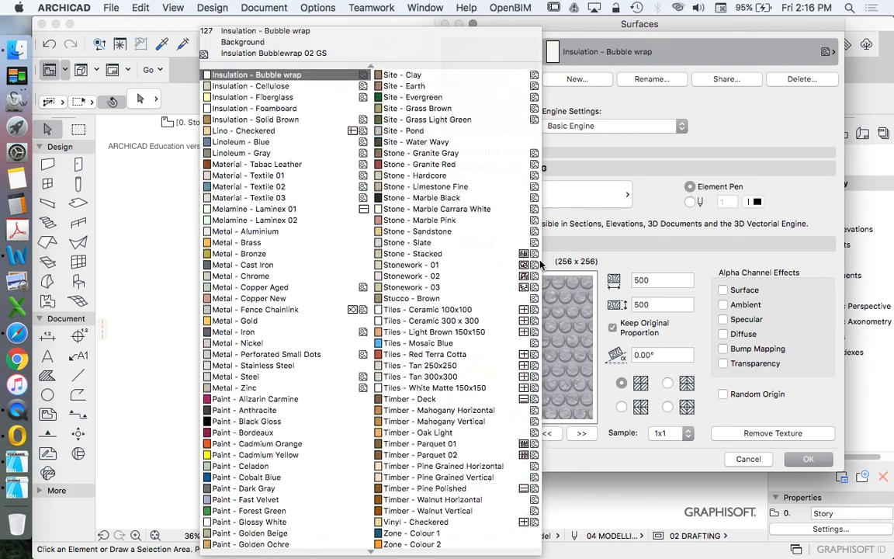
{"action": "left_click", "coordinate": [525, 132]}
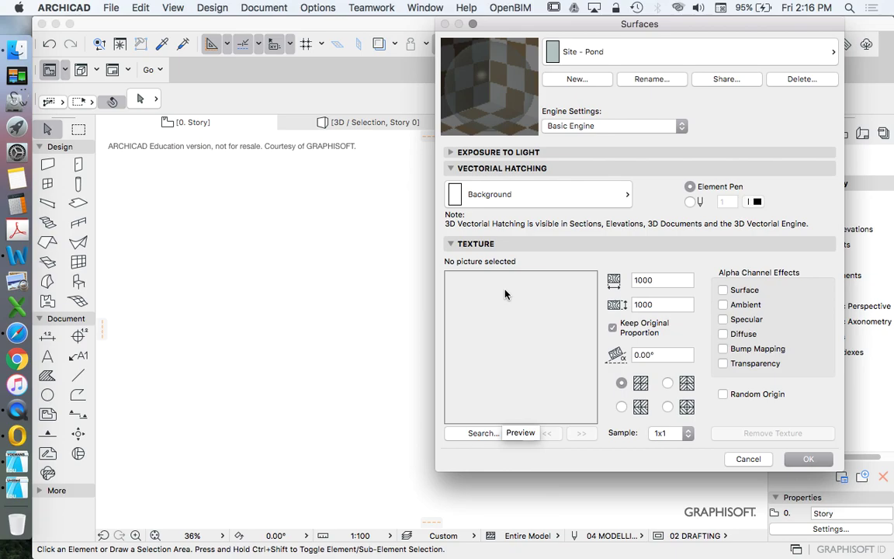
{"action": "left_click", "coordinate": [599, 52]}
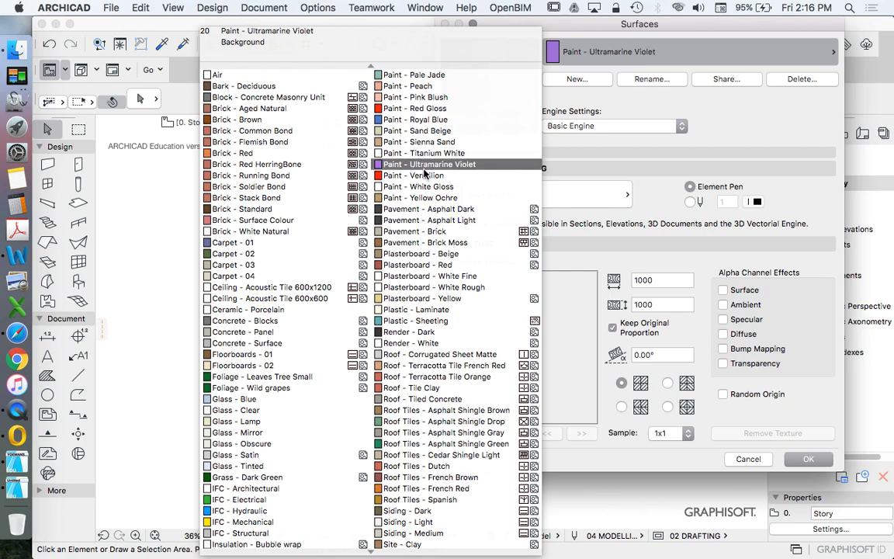
Load Ceramic - Porcelain, switch Engine Settings to CineRender by MAXON and view its Alpha channel.
{"action": "left_click", "coordinate": [281, 310]}
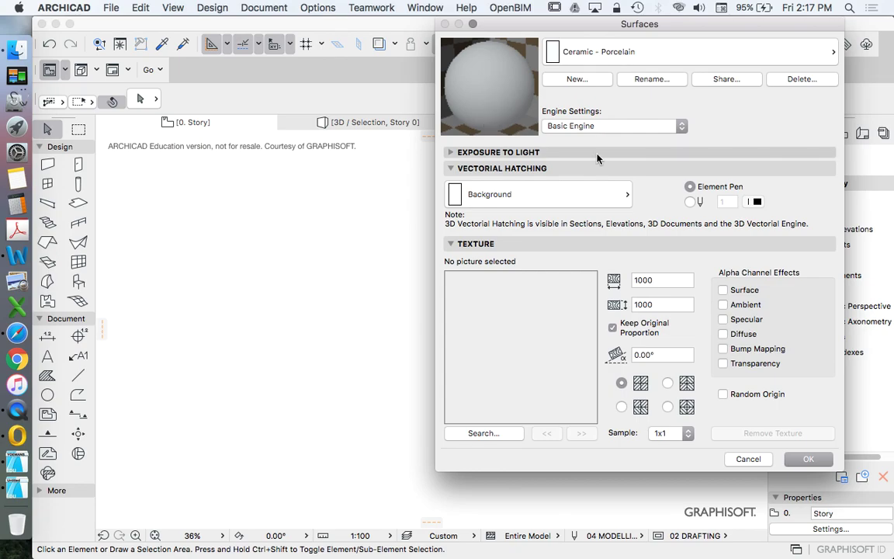
{"action": "left_click", "coordinate": [630, 124]}
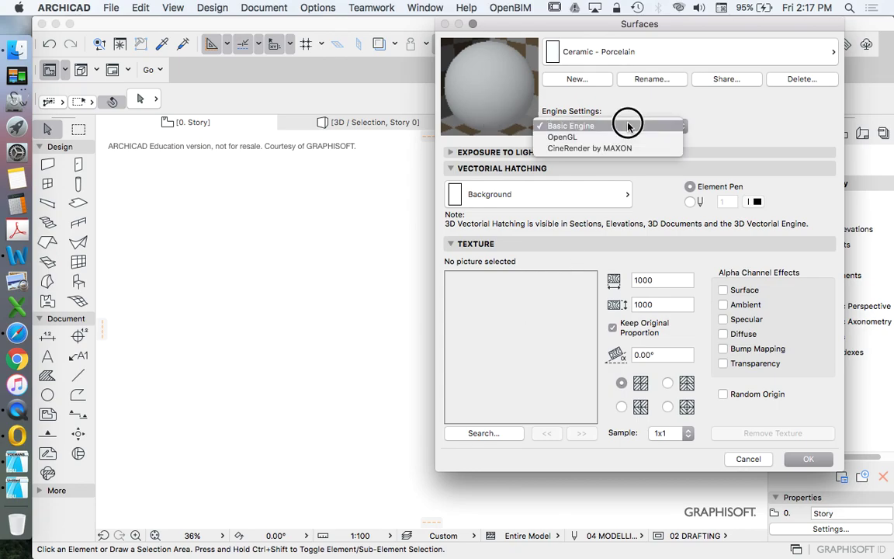
{"action": "left_click", "coordinate": [620, 155]}
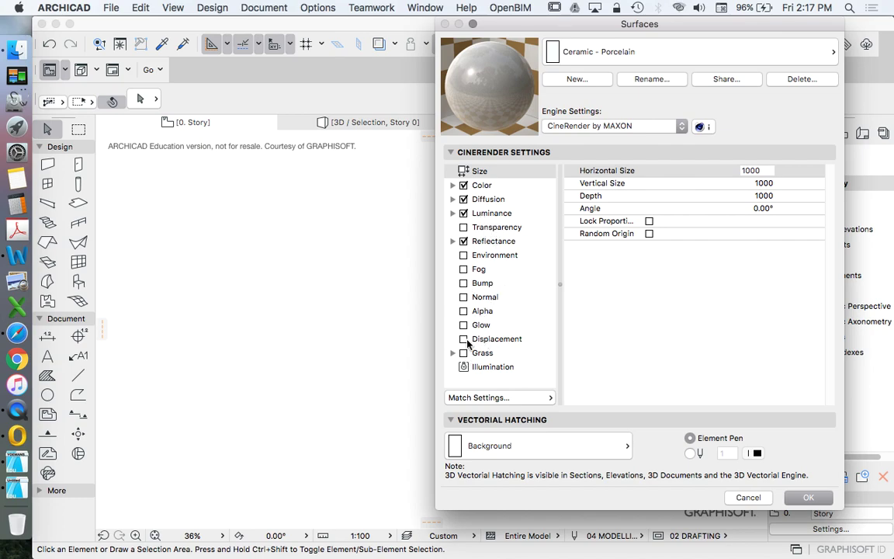
{"action": "left_click", "coordinate": [482, 311]}
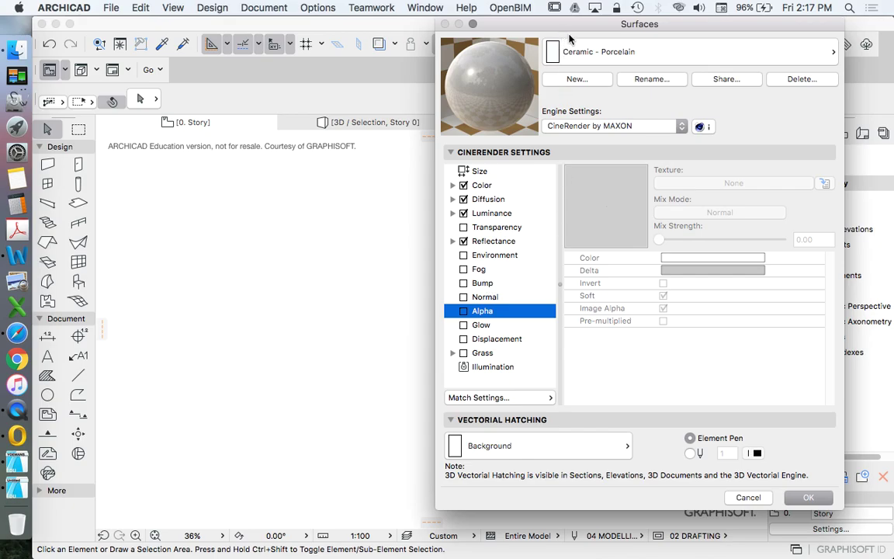
{"action": "left_click", "coordinate": [547, 45]}
Load Brick - Flemish Bond and view it under Basic Engine, its texture sized 360 × 172.
{"action": "left_click", "coordinate": [605, 72]}
{"action": "left_click", "coordinate": [598, 52]}
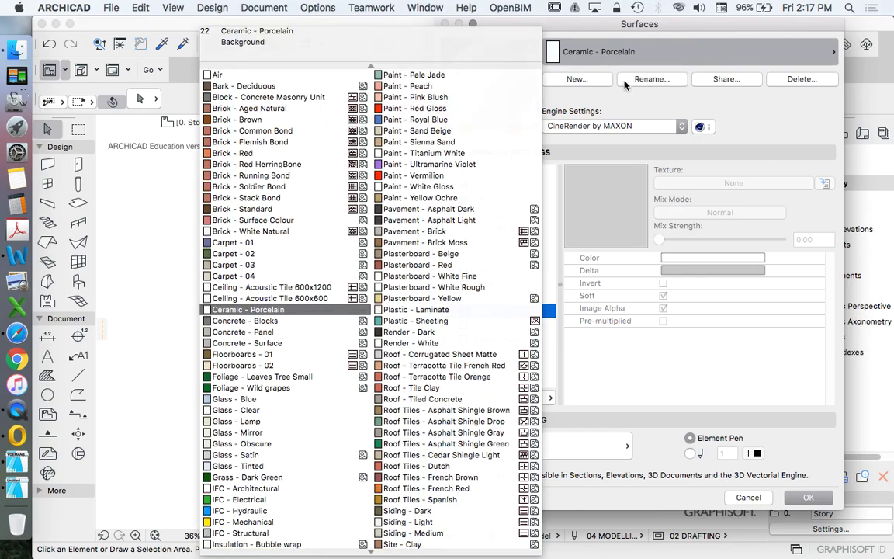
{"action": "left_click", "coordinate": [608, 124]}
{"action": "left_click", "coordinate": [552, 51]}
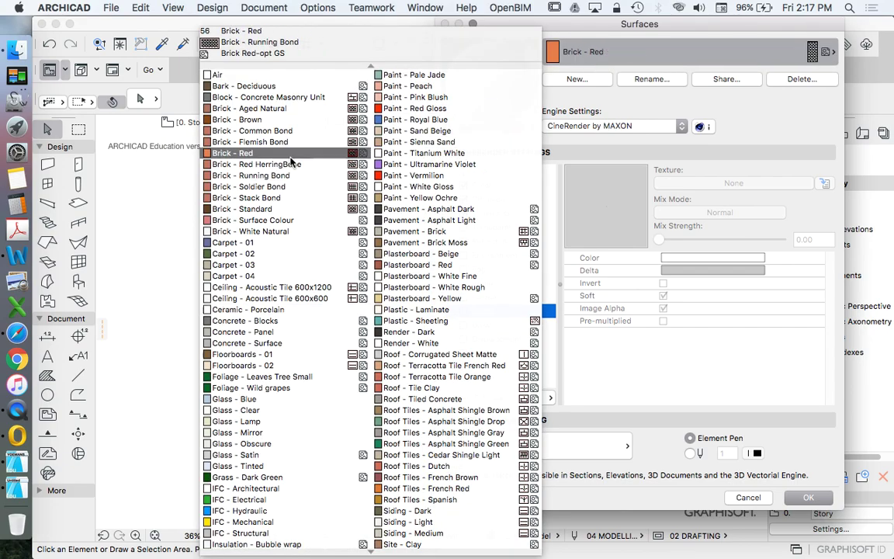
{"action": "left_click", "coordinate": [252, 142]}
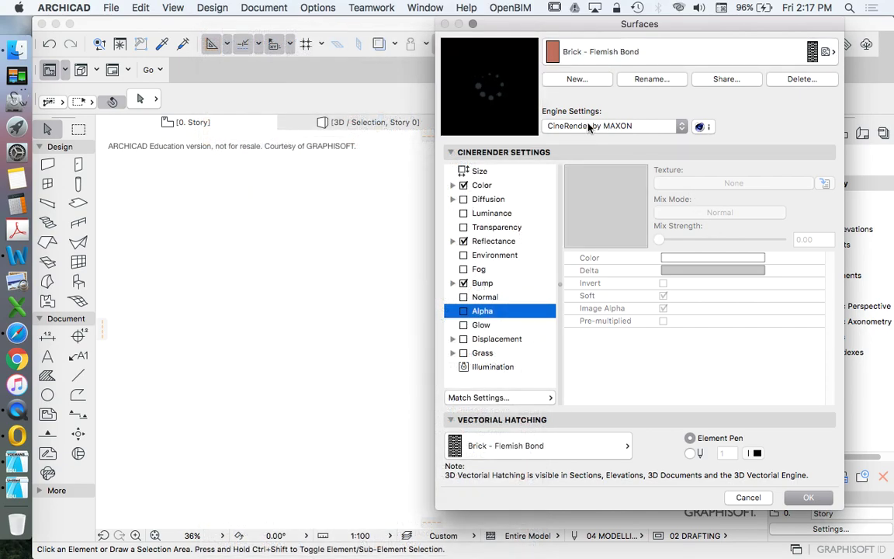
{"action": "left_click", "coordinate": [543, 126]}
{"action": "left_click", "coordinate": [527, 95]}
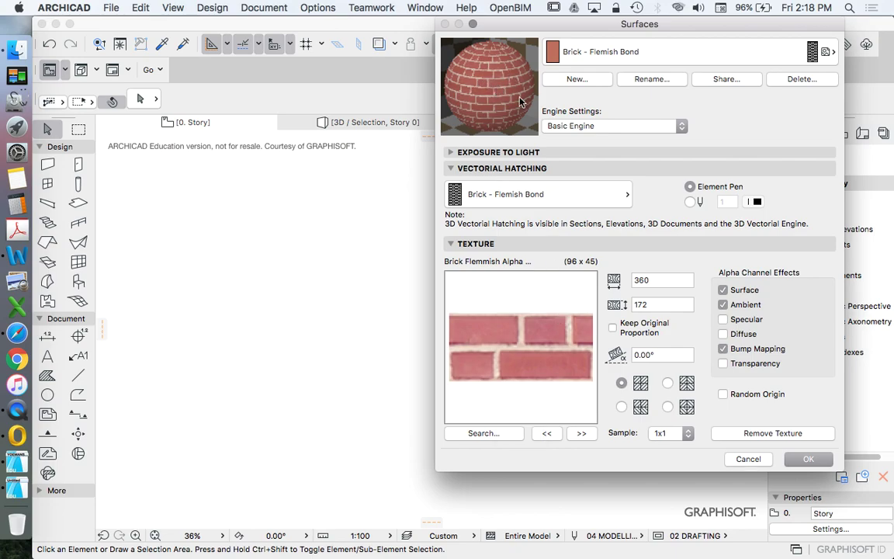
Pick Concrete - Panel from the surface list, loading its 1000 × 1000 Poured Concrete 01 GS texture.
{"action": "left_click", "coordinate": [602, 51]}
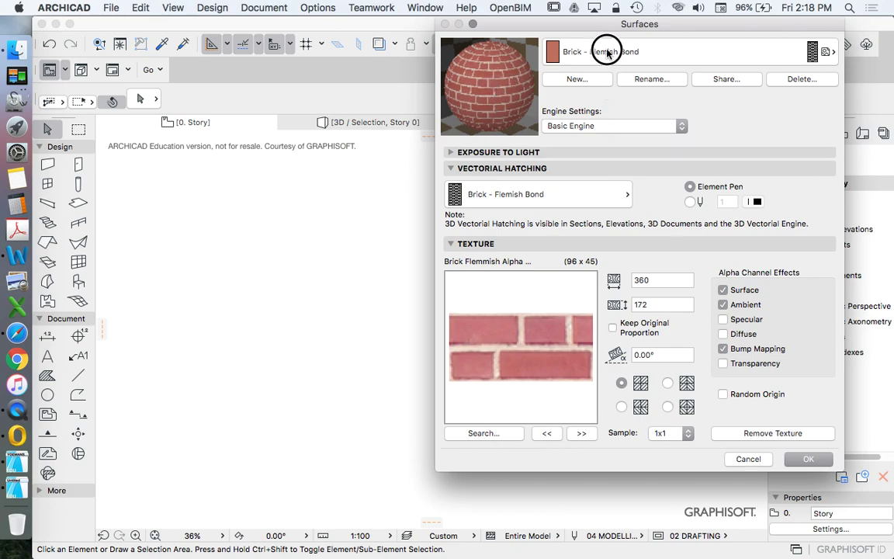
{"action": "scroll", "coordinate": [493, 214], "scroll_direction": "down", "scroll_amount": 15}
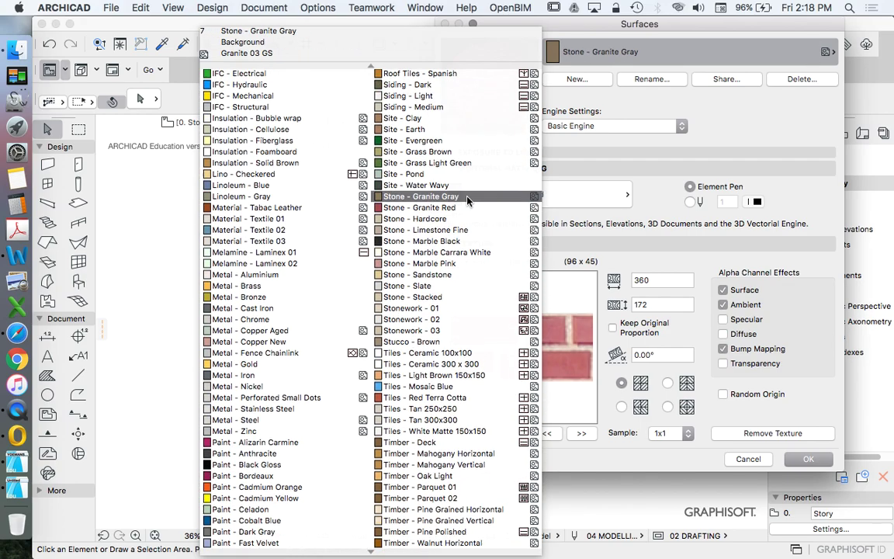
{"action": "scroll", "coordinate": [434, 217], "scroll_direction": "up", "scroll_amount": 15}
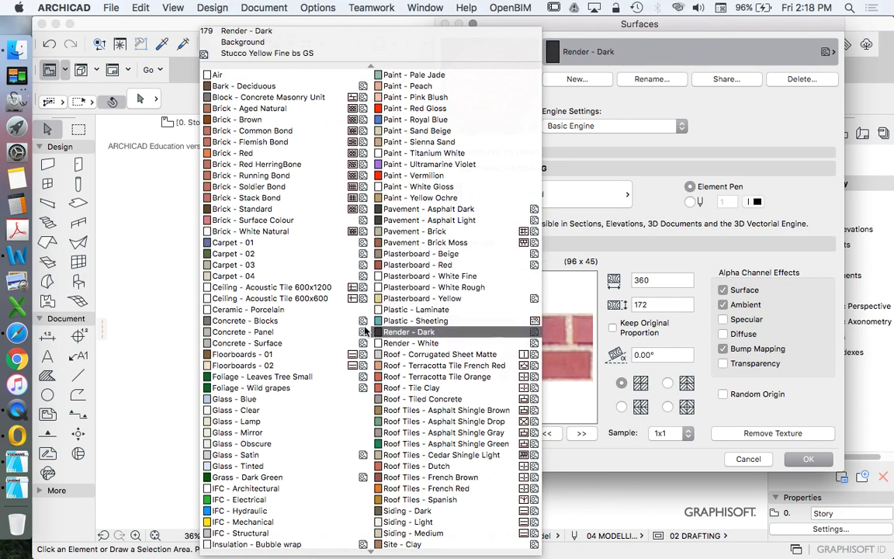
{"action": "left_click", "coordinate": [324, 331]}
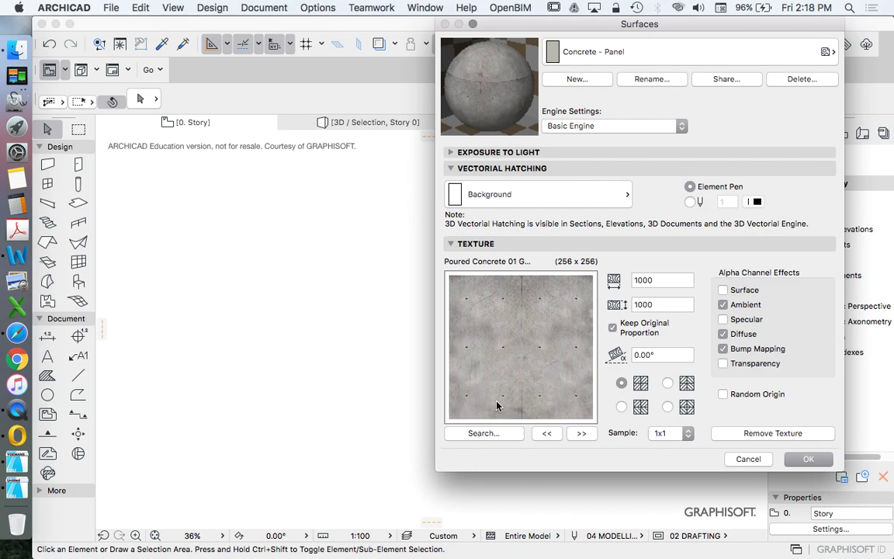
Preview the concrete texture tiled 2x2, 3x3 and 4x4, then accept and close Surfaces.
{"action": "left_click", "coordinate": [686, 433]}
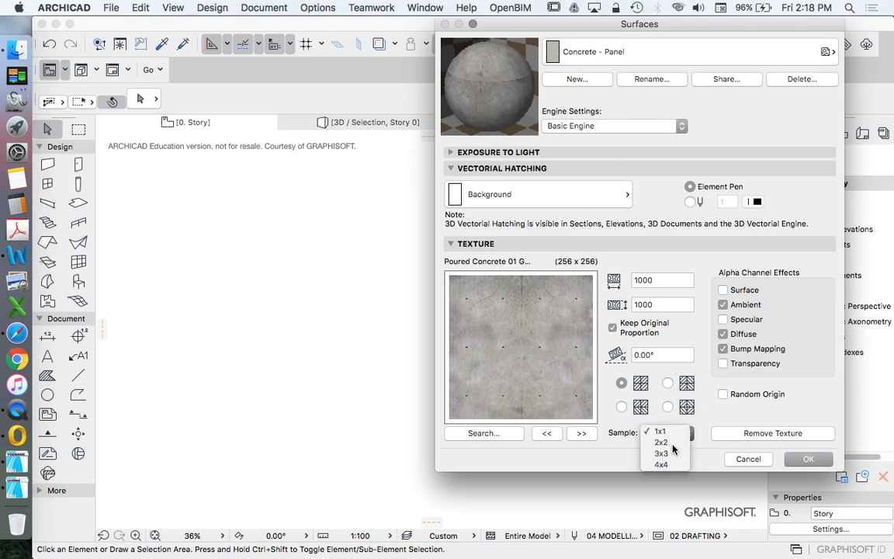
{"action": "left_click", "coordinate": [670, 445]}
{"action": "left_click", "coordinate": [680, 437]}
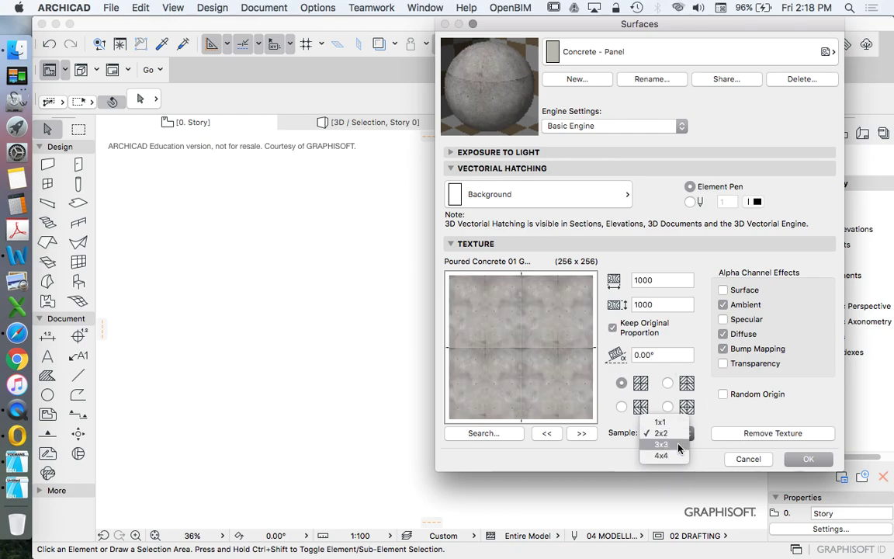
{"action": "left_click", "coordinate": [678, 444]}
{"action": "left_click", "coordinate": [683, 433]}
{"action": "left_click", "coordinate": [675, 444]}
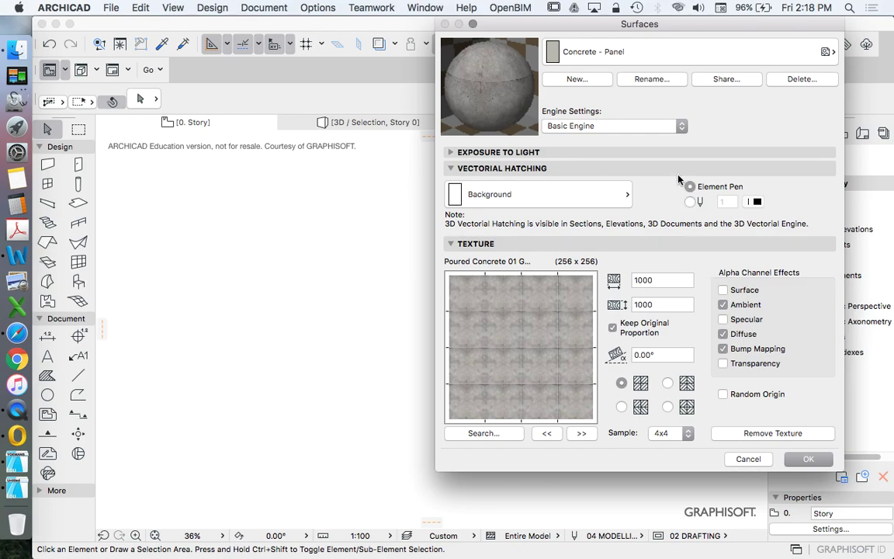
{"action": "left_click_drag", "start_coordinate": [737, 24], "coordinate": [682, 34]}
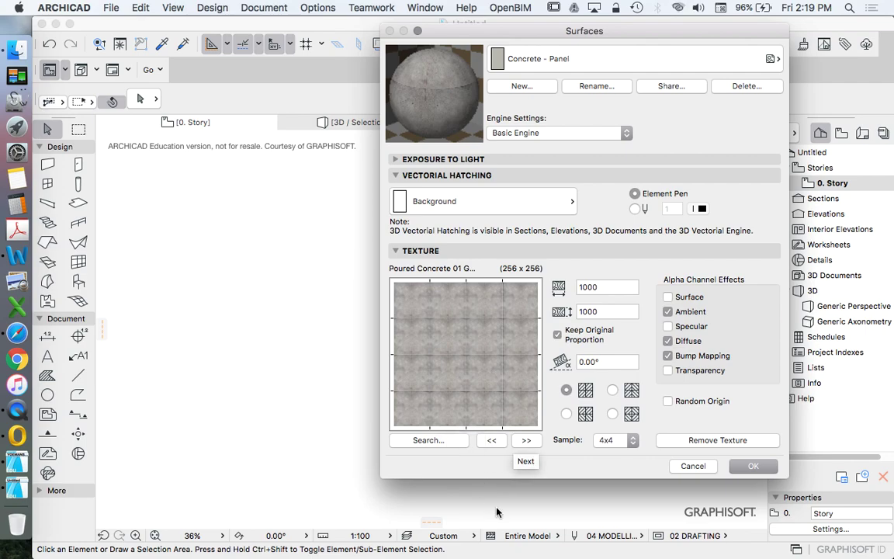
{"action": "left_click", "coordinate": [754, 466]}
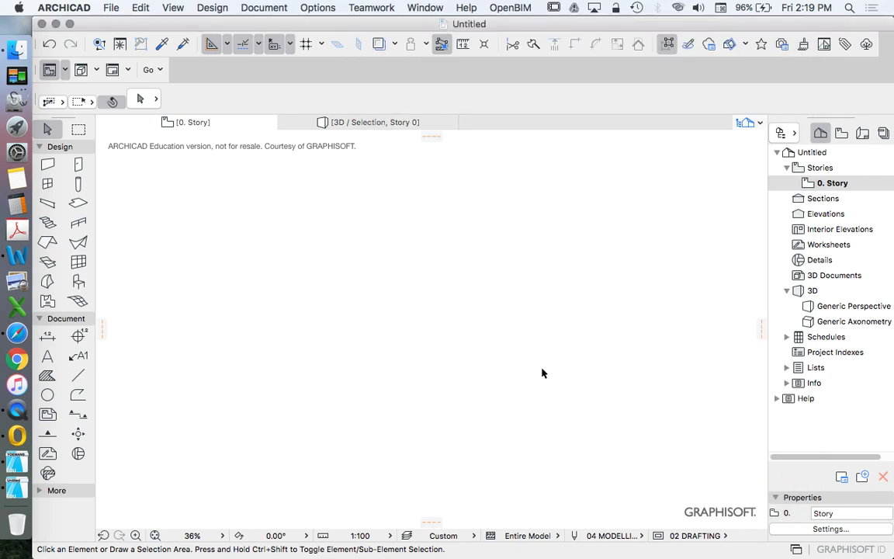
Scroll through Arroway Textures' paid Texture Collections bundles.
{"action": "left_click", "coordinate": [17, 333]}
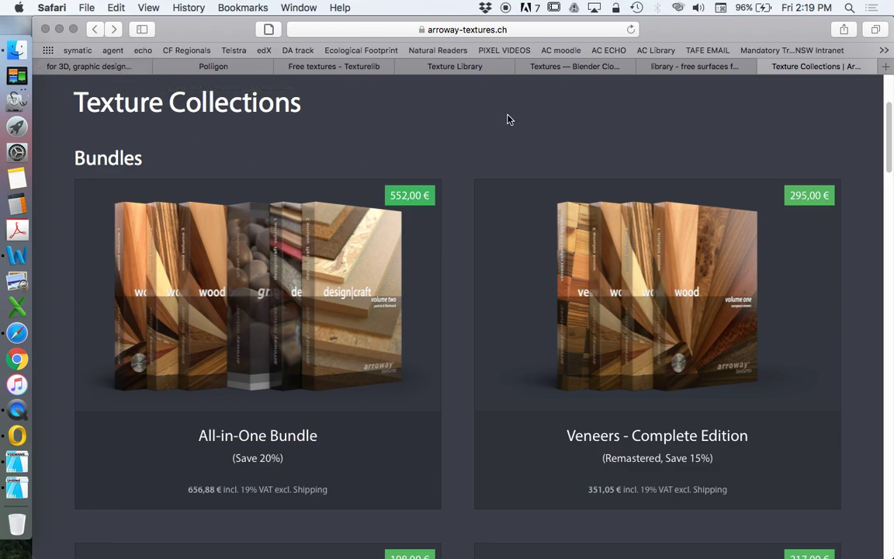
{"action": "scroll", "coordinate": [547, 133], "scroll_direction": "up", "scroll_amount": 1}
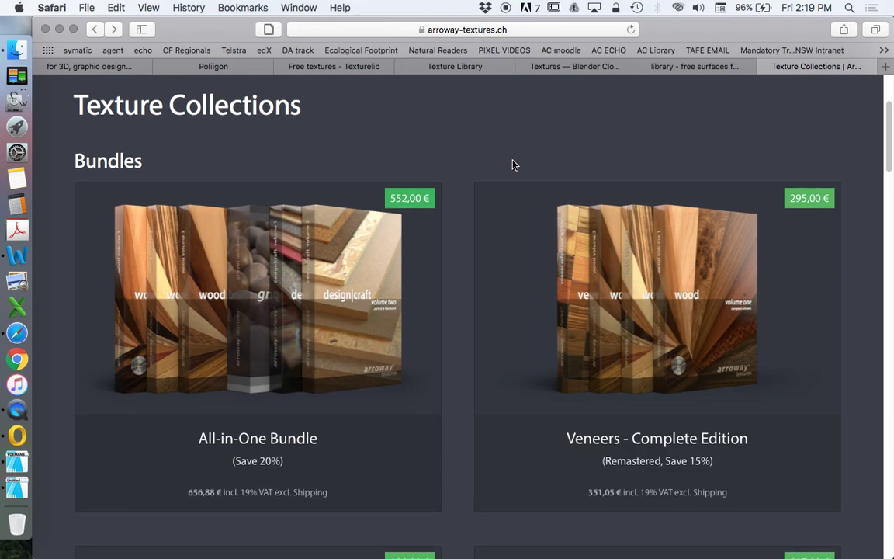
{"action": "scroll", "coordinate": [516, 163], "scroll_direction": "down", "scroll_amount": 5}
{"action": "scroll", "coordinate": [516, 164], "scroll_direction": "down", "scroll_amount": 4}
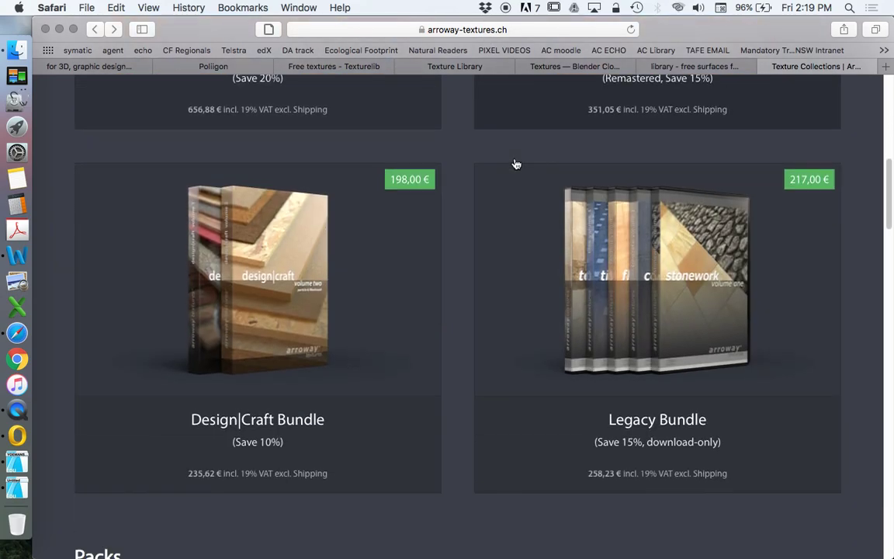
{"action": "scroll", "coordinate": [538, 224], "scroll_direction": "down", "scroll_amount": 2}
{"action": "scroll", "coordinate": [556, 276], "scroll_direction": "up", "scroll_amount": 10}
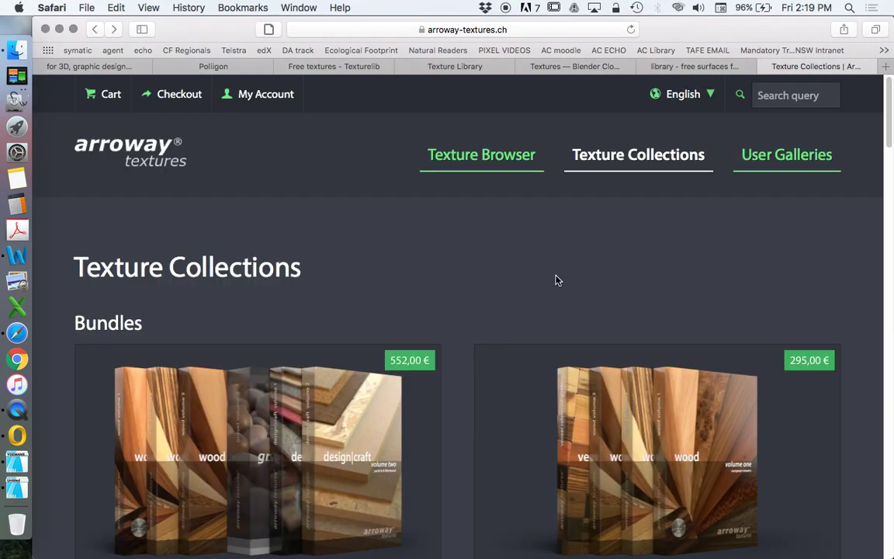
Browse Arroway's Texture Browser catalogue of individual textures.
{"action": "left_click", "coordinate": [508, 159]}
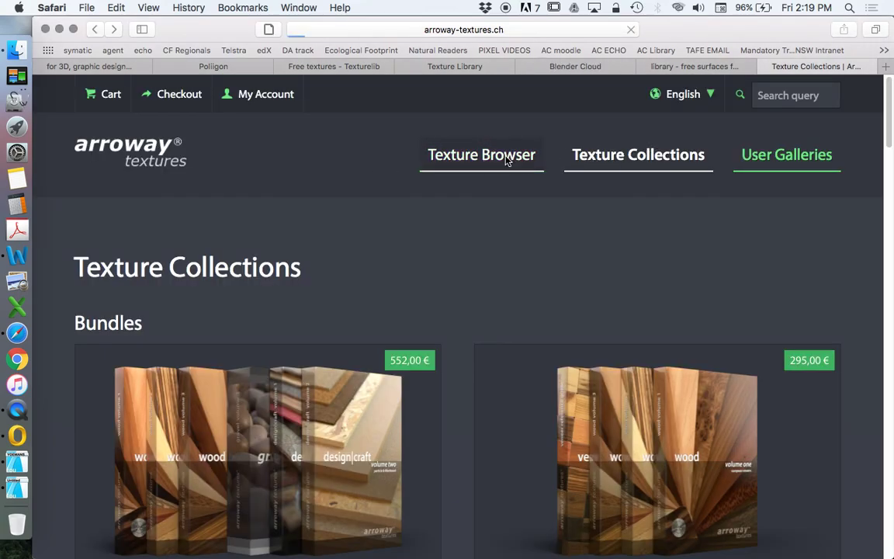
{"action": "scroll", "coordinate": [651, 265], "scroll_direction": "down", "scroll_amount": 3}
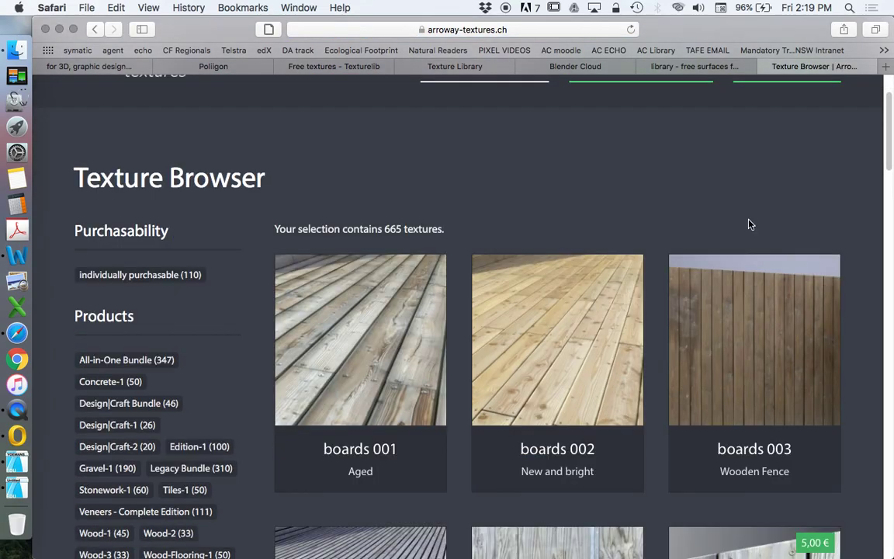
{"action": "scroll", "coordinate": [754, 226], "scroll_direction": "down", "scroll_amount": 5}
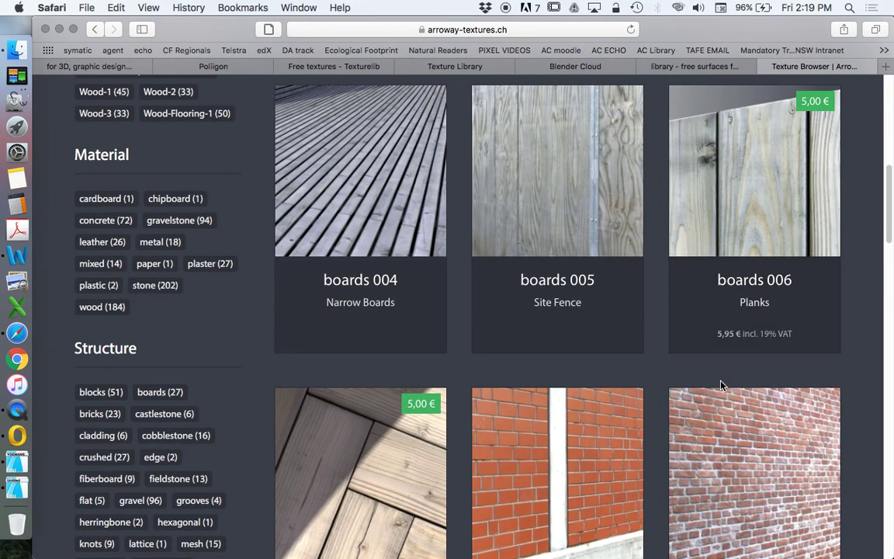
{"action": "scroll", "coordinate": [742, 403], "scroll_direction": "down", "scroll_amount": 4}
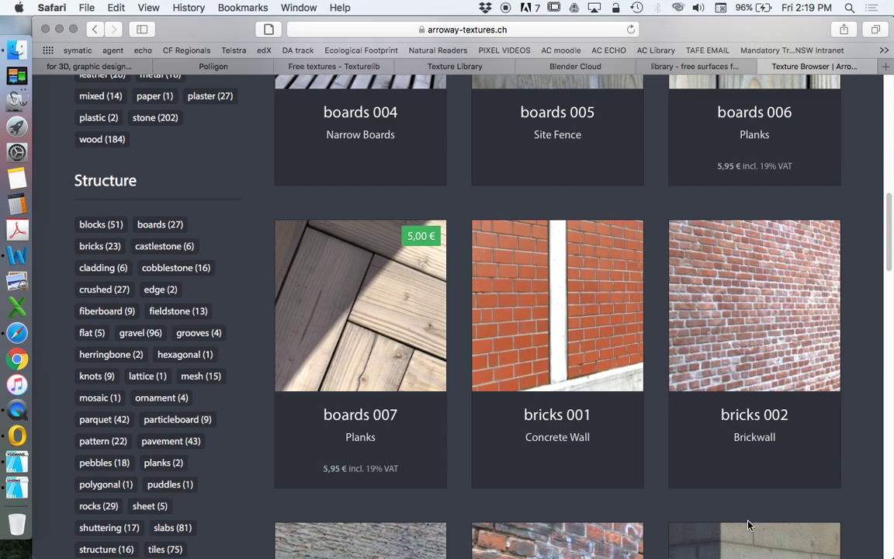
{"action": "scroll", "coordinate": [776, 517], "scroll_direction": "up", "scroll_amount": 1}
{"action": "scroll", "coordinate": [776, 517], "scroll_direction": "down", "scroll_amount": 5}
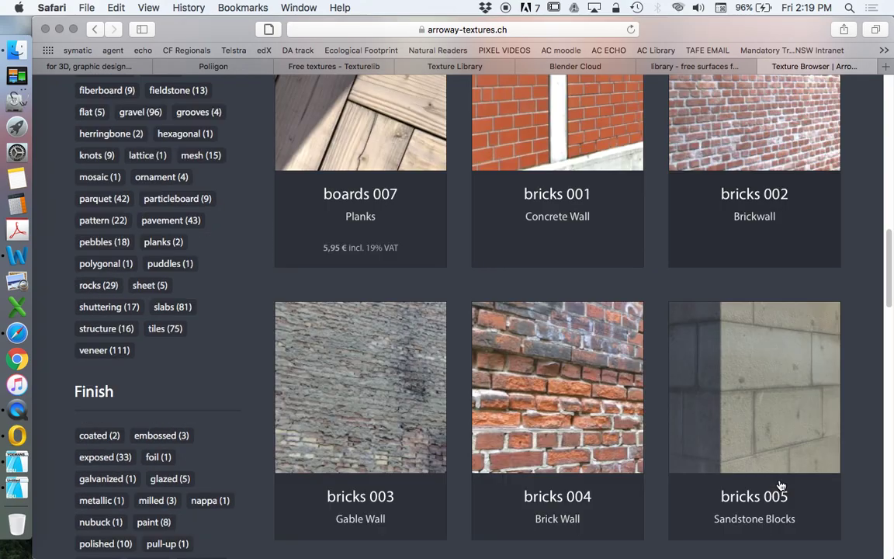
{"action": "scroll", "coordinate": [754, 485], "scroll_direction": "up", "scroll_amount": 20}
Return to Texture Collections, then move to the free textures.forrest.cz library.
{"action": "left_click", "coordinate": [675, 153]}
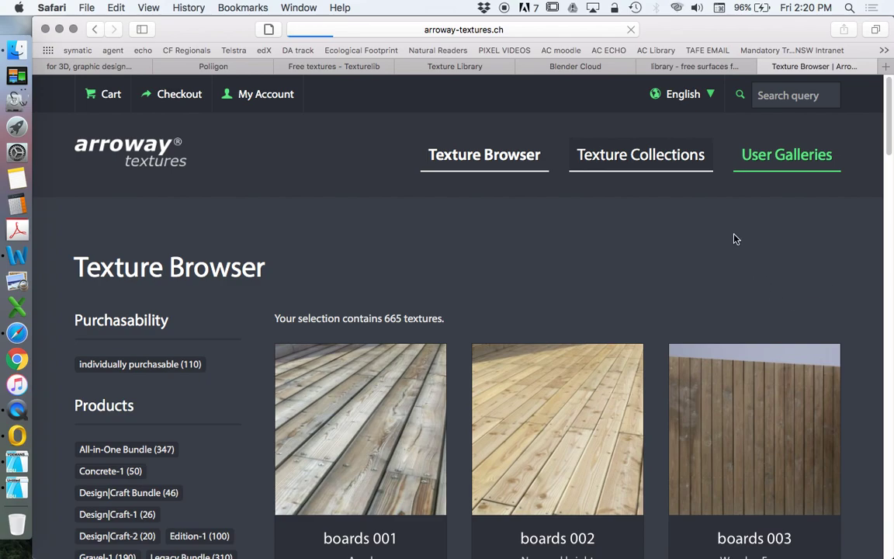
{"action": "scroll", "coordinate": [738, 270], "scroll_direction": "down", "scroll_amount": 2}
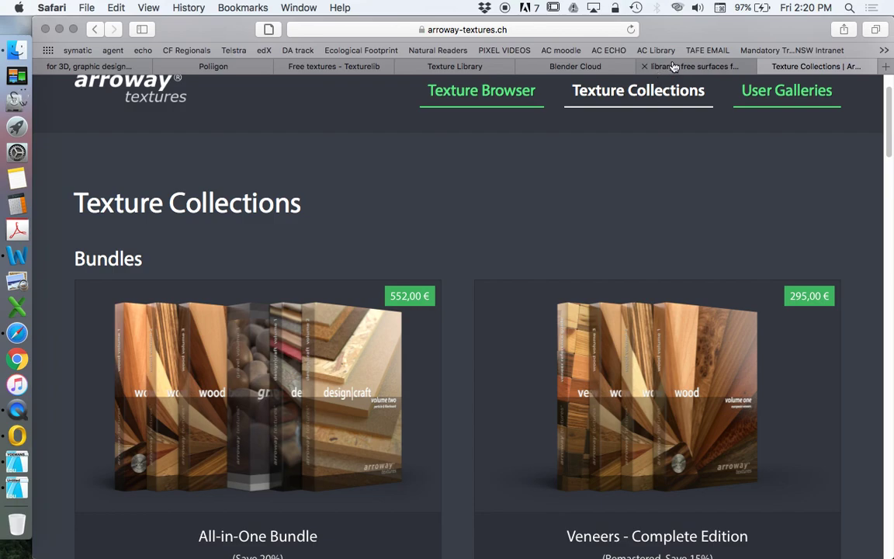
{"action": "left_click", "coordinate": [716, 69]}
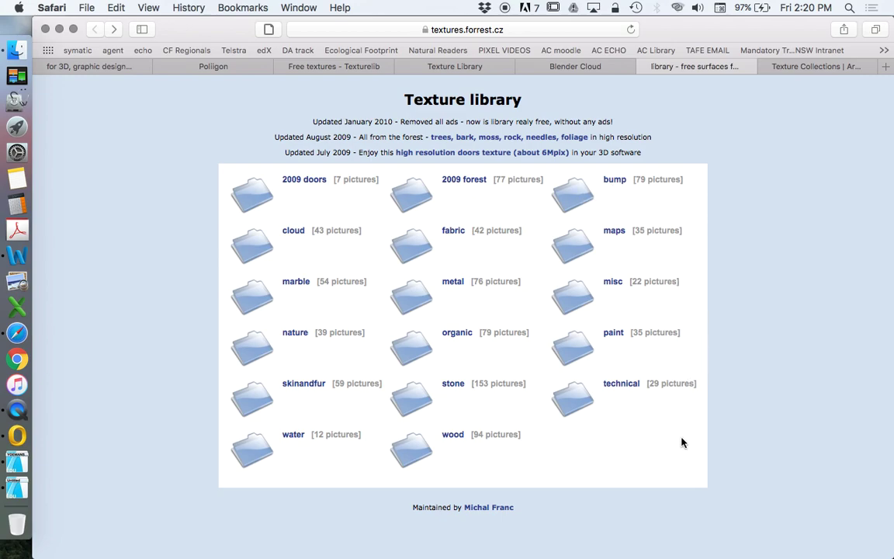
Browse the organic textures on textures.forrest.cz, then look at the Blender Cloud textures.
{"action": "left_click", "coordinate": [457, 332]}
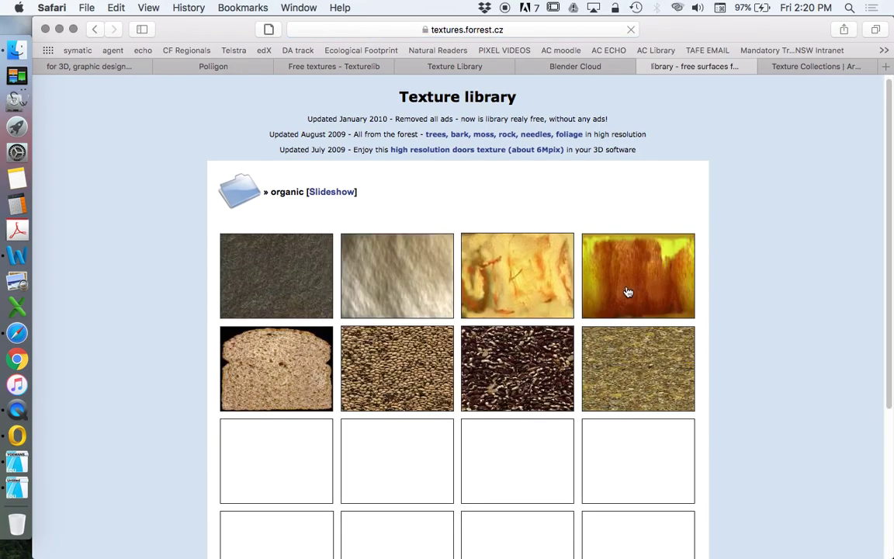
{"action": "scroll", "coordinate": [627, 290], "scroll_direction": "down", "scroll_amount": 1}
{"action": "scroll", "coordinate": [624, 288], "scroll_direction": "down", "scroll_amount": 5}
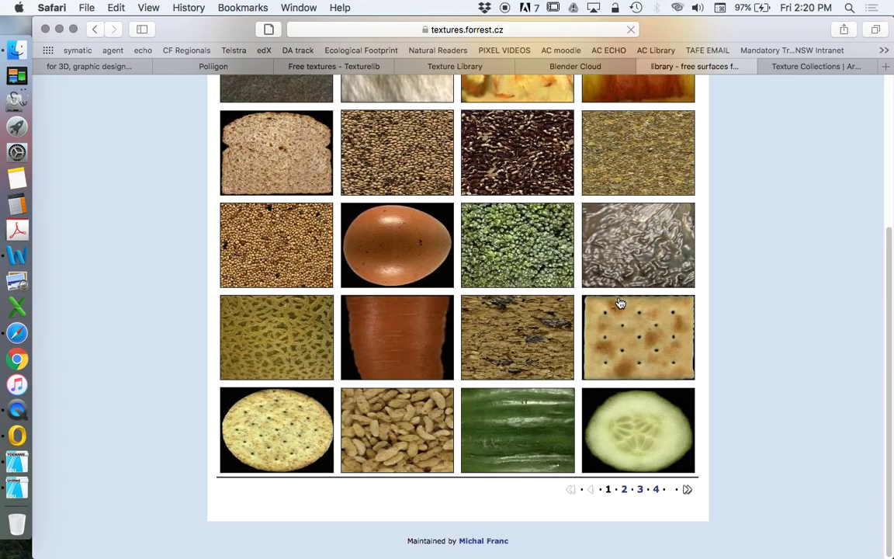
{"action": "scroll", "coordinate": [648, 353], "scroll_direction": "up", "scroll_amount": 5}
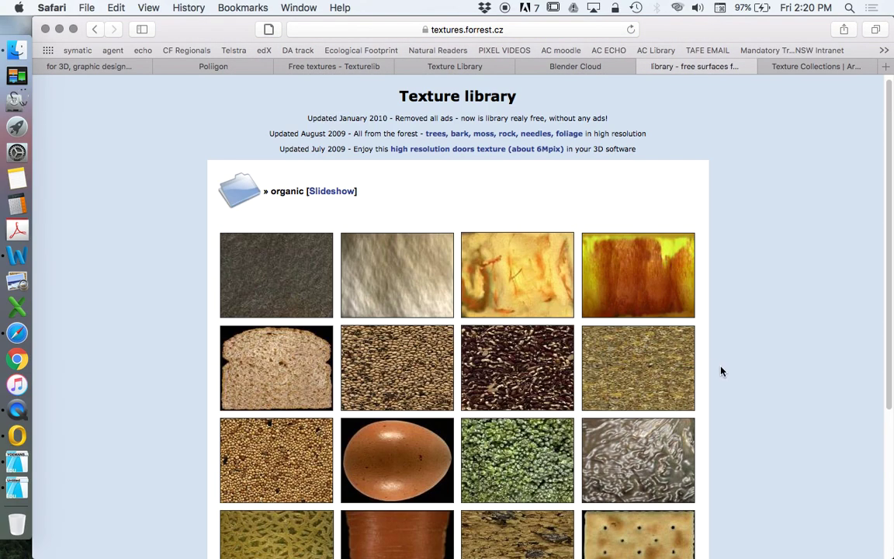
{"action": "scroll", "coordinate": [665, 235], "scroll_direction": "down", "scroll_amount": 3}
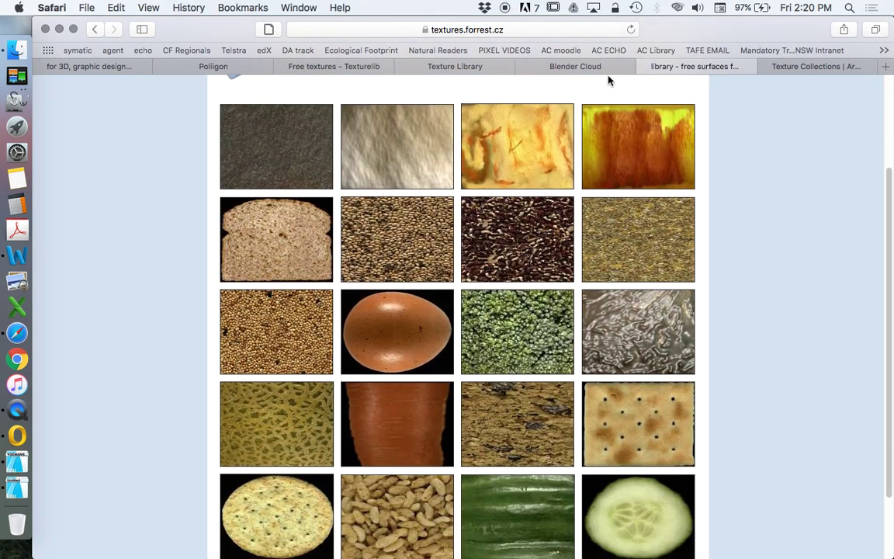
{"action": "left_click", "coordinate": [595, 70]}
{"action": "scroll", "coordinate": [762, 208], "scroll_direction": "down", "scroll_amount": 3}
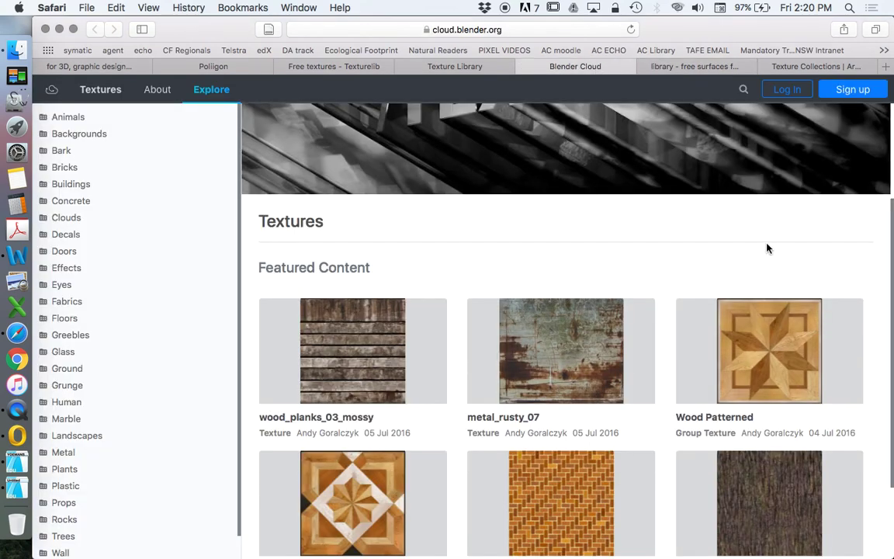
Open the Bricks category in Paul Bourke's Texture Library.
{"action": "left_click", "coordinate": [458, 66]}
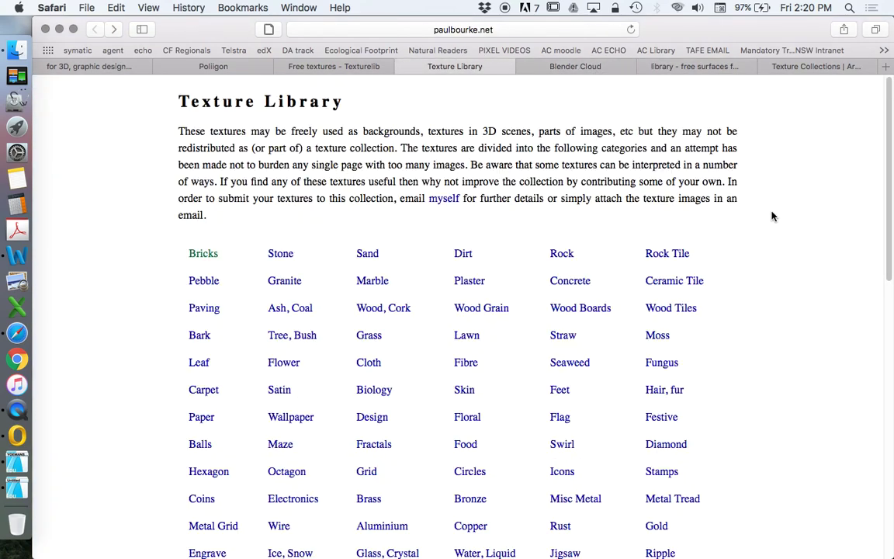
{"action": "left_click", "coordinate": [210, 256]}
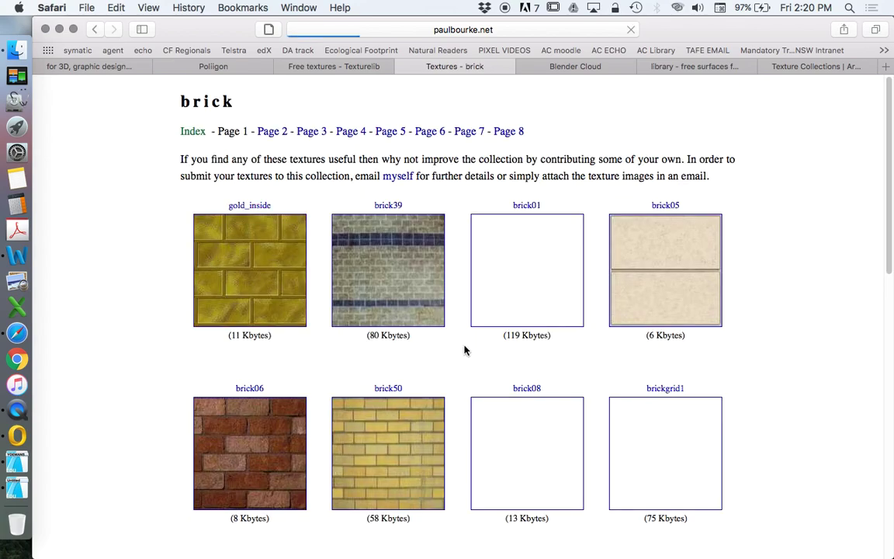
{"action": "scroll", "coordinate": [655, 272], "scroll_direction": "down", "scroll_amount": 3}
{"action": "scroll", "coordinate": [654, 290], "scroll_direction": "up", "scroll_amount": 1}
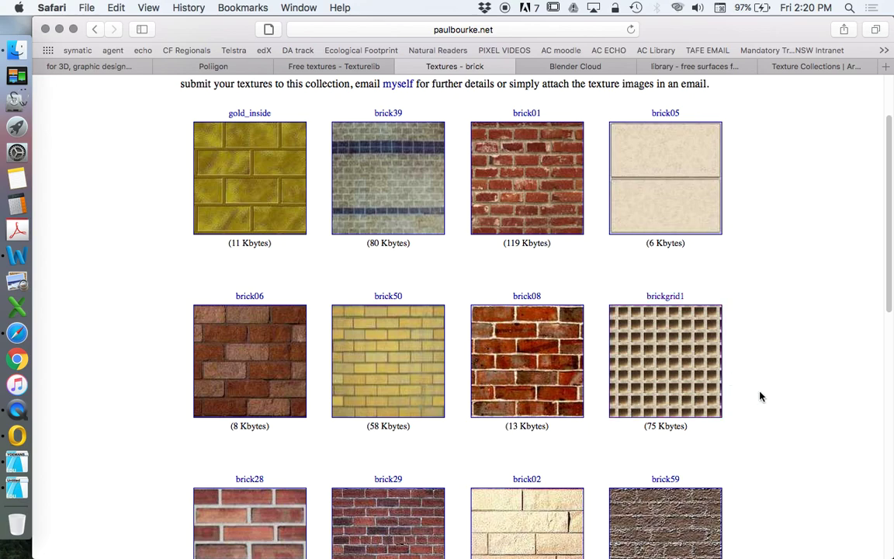
Preview brickgrid1 tiled across a page, then return to the brick index.
{"action": "scroll", "coordinate": [763, 379], "scroll_direction": "down", "scroll_amount": 1}
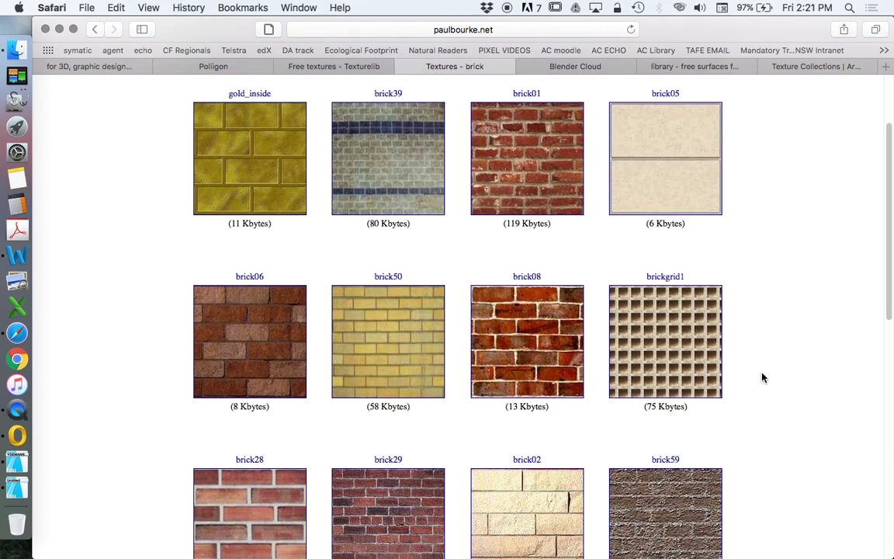
{"action": "scroll", "coordinate": [763, 378], "scroll_direction": "down", "scroll_amount": 1}
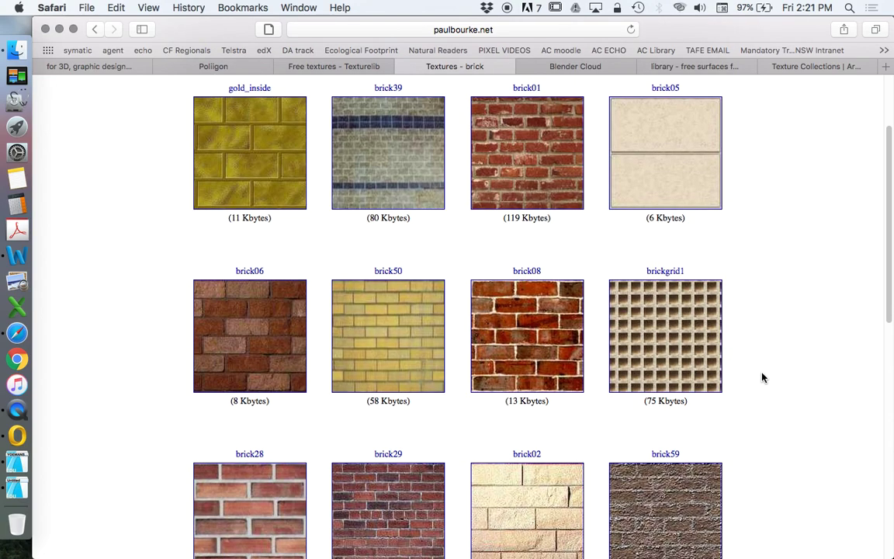
{"action": "left_click", "coordinate": [717, 350]}
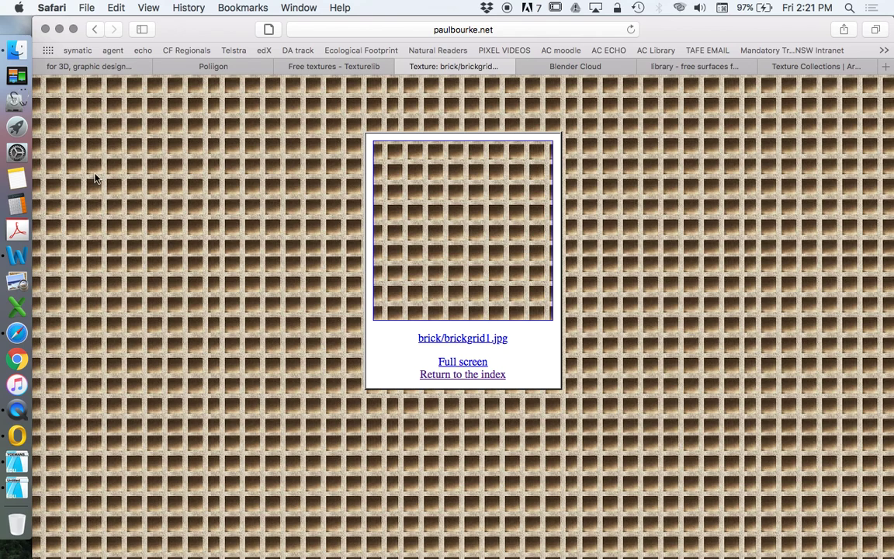
{"action": "left_click", "coordinate": [101, 31]}
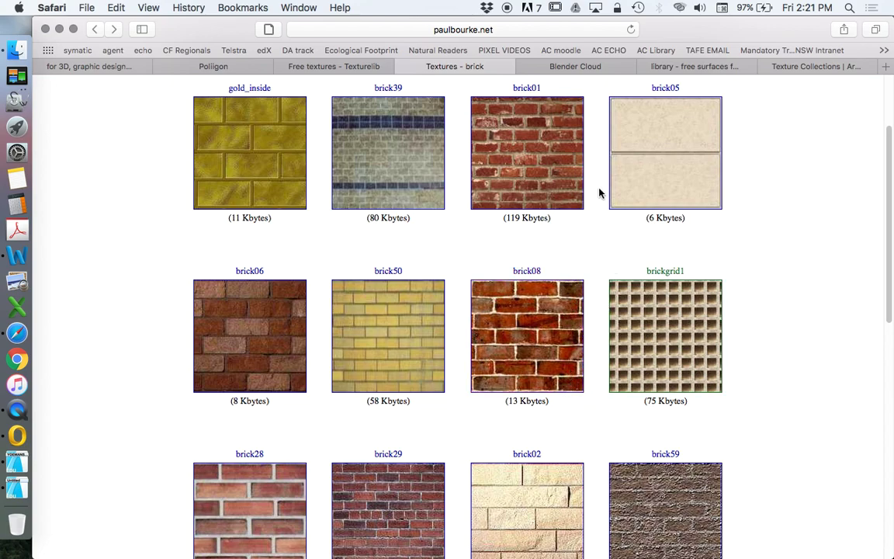
Switch to Texturelib and scroll through its texture categories.
{"action": "left_click", "coordinate": [371, 67]}
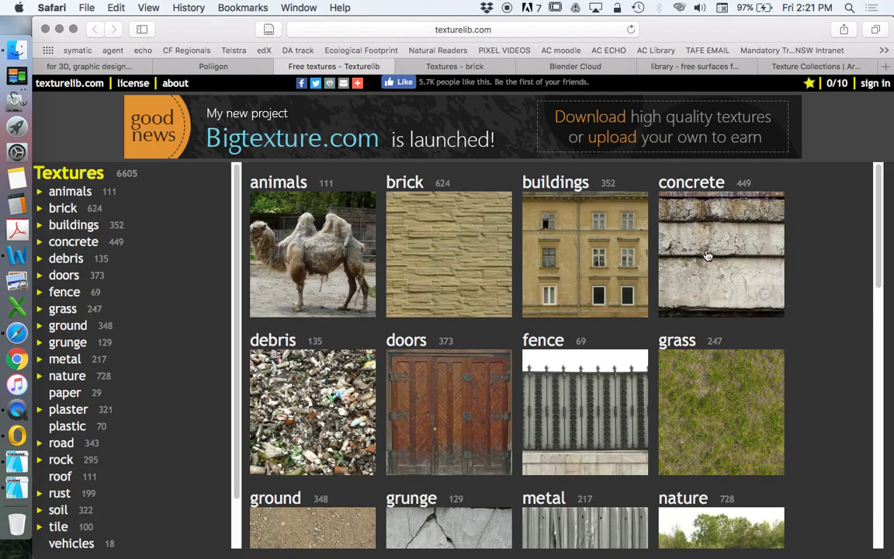
{"action": "scroll", "coordinate": [800, 259], "scroll_direction": "down", "scroll_amount": 1}
{"action": "scroll", "coordinate": [824, 256], "scroll_direction": "down", "scroll_amount": 3}
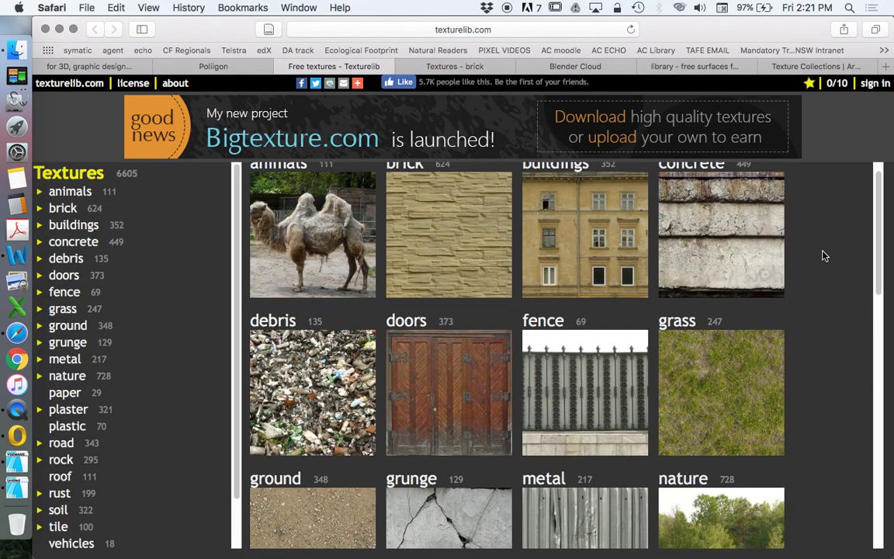
{"action": "scroll", "coordinate": [814, 272], "scroll_direction": "down", "scroll_amount": 10}
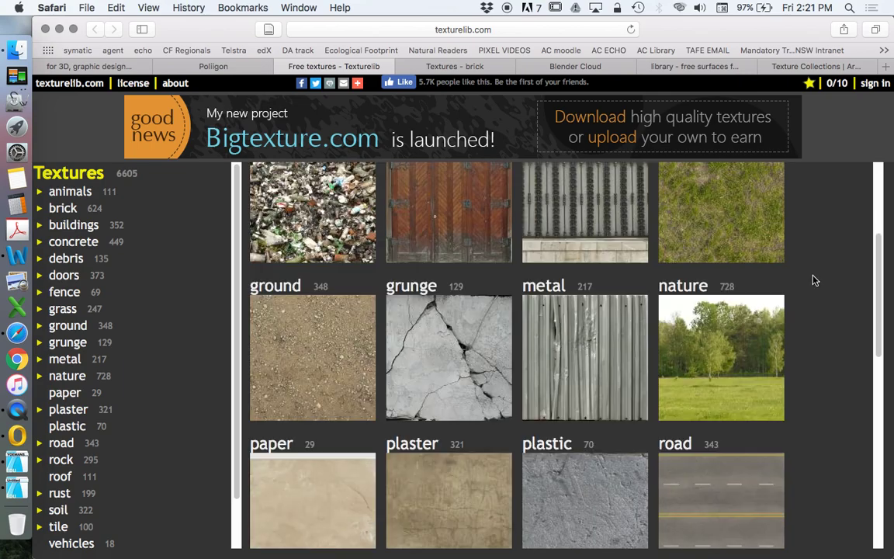
{"action": "scroll", "coordinate": [815, 279], "scroll_direction": "up", "scroll_amount": 3}
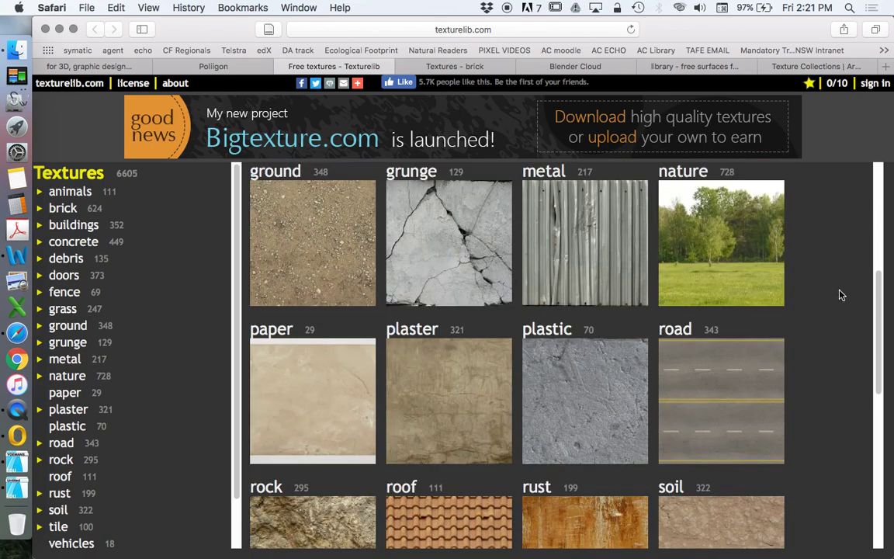
Open Texturelib's grunge category showing crack, decal and leaking subcategories.
{"action": "left_click", "coordinate": [444, 239]}
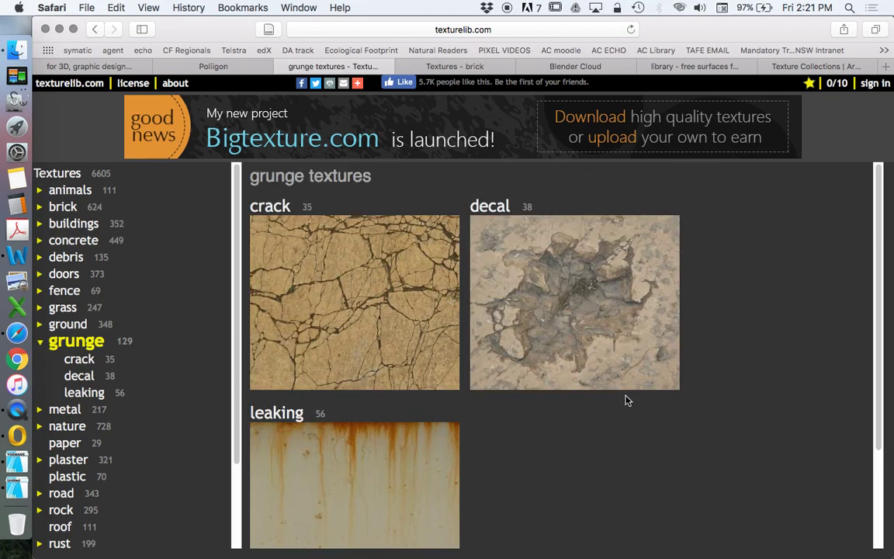
{"action": "scroll", "coordinate": [587, 407], "scroll_direction": "down", "scroll_amount": 2}
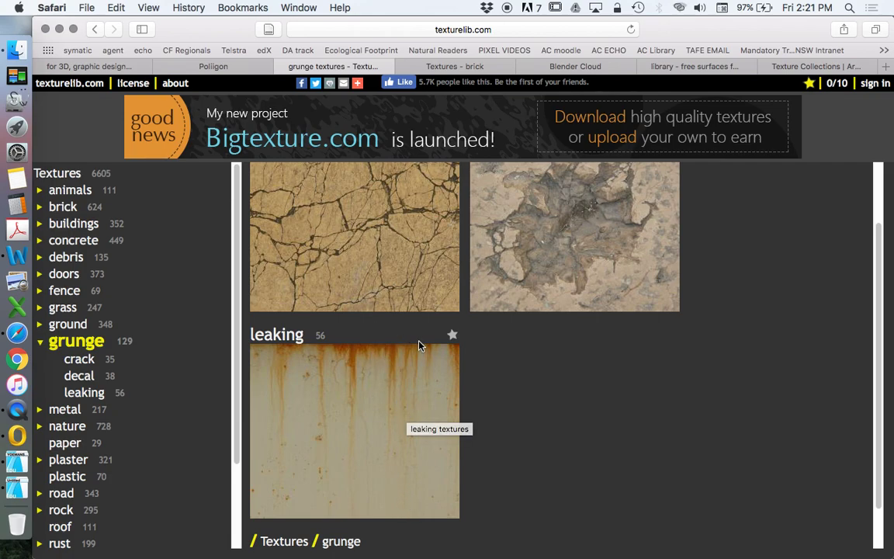
{"action": "scroll", "coordinate": [675, 427], "scroll_direction": "down", "scroll_amount": 2}
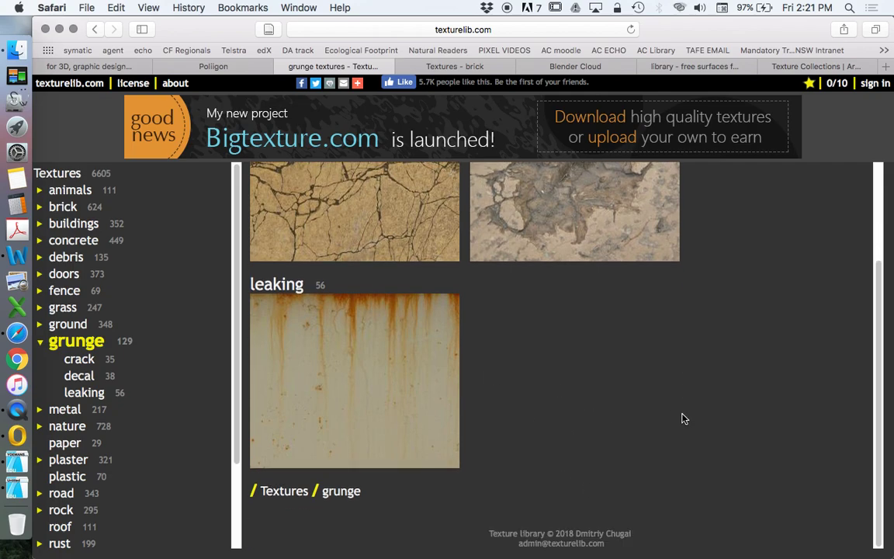
{"action": "scroll", "coordinate": [660, 404], "scroll_direction": "up", "scroll_amount": 4}
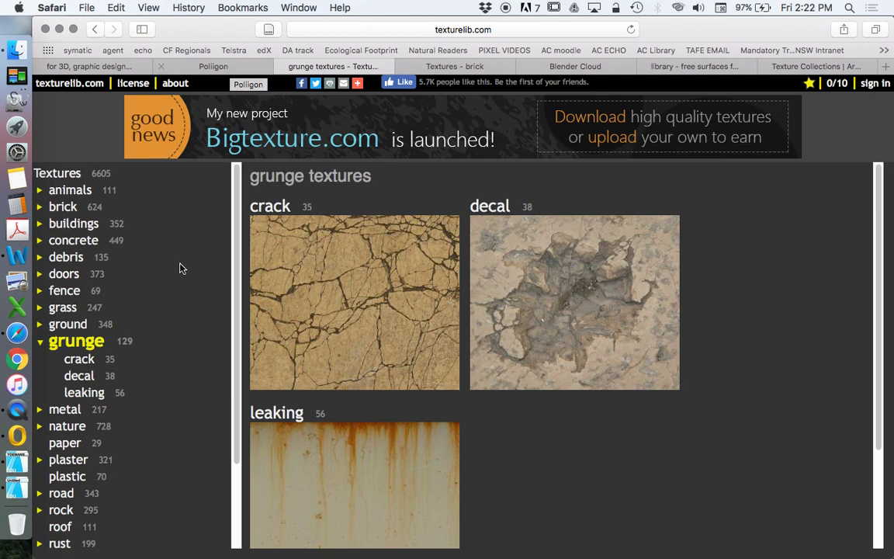
Return to ARCHICAD and open Options > Element Attributes > Surfaces.
{"action": "left_click", "coordinate": [18, 494]}
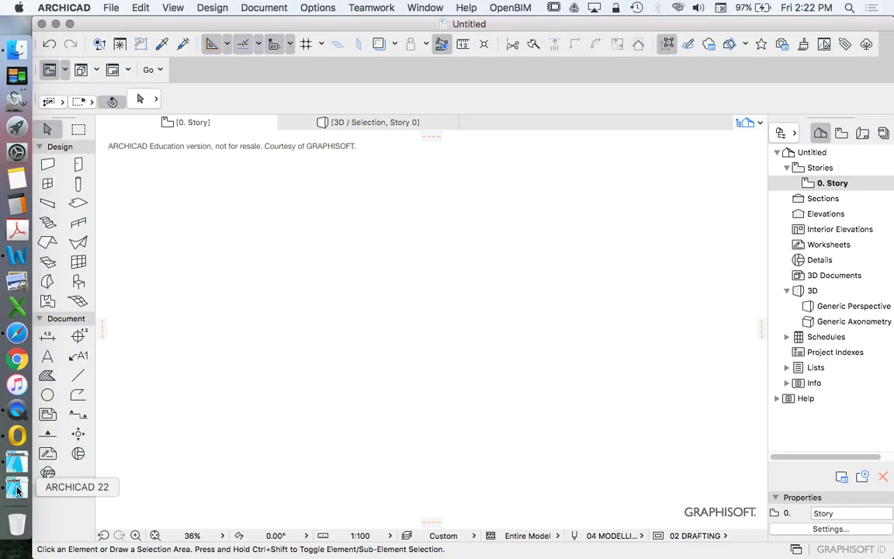
{"action": "left_click", "coordinate": [318, 7]}
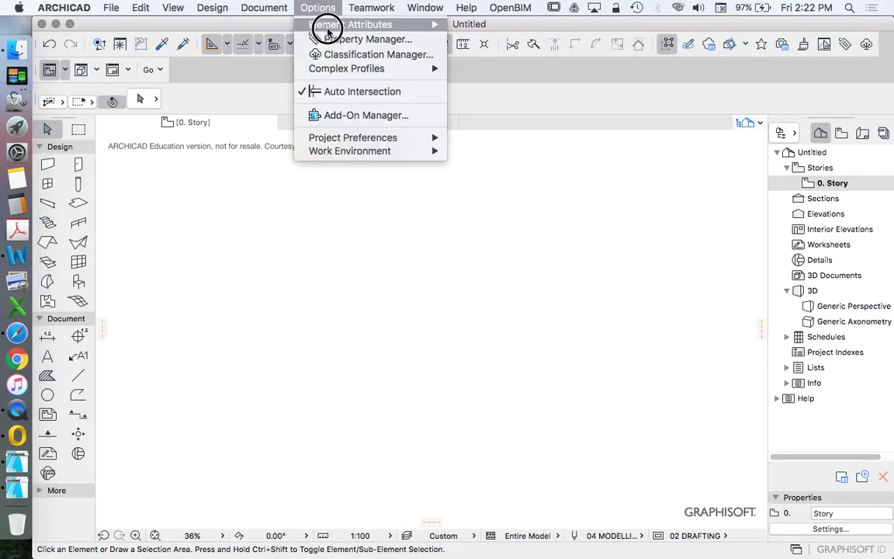
{"action": "mouse_move", "coordinate": [329, 22]}
{"action": "left_click", "coordinate": [526, 91]}
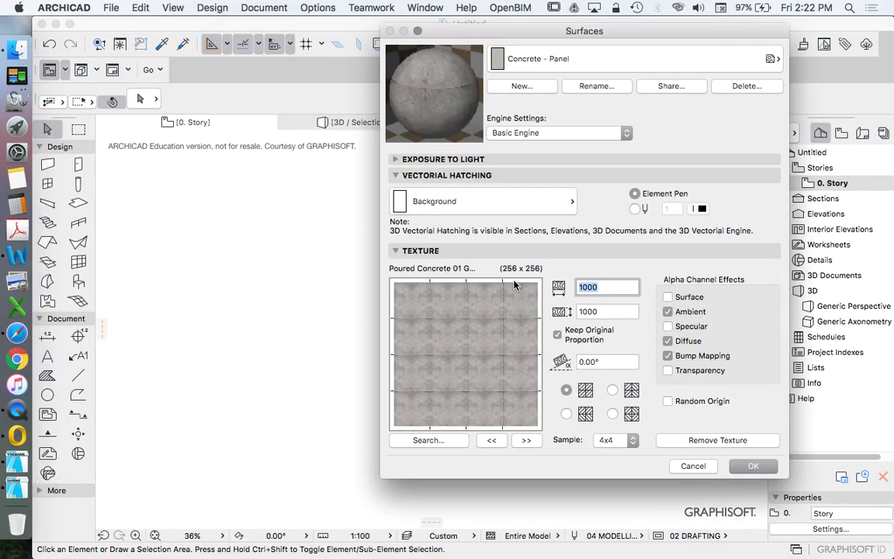
Select Brick - Red and show its texture at 1x1 sample.
{"action": "left_click", "coordinate": [534, 60]}
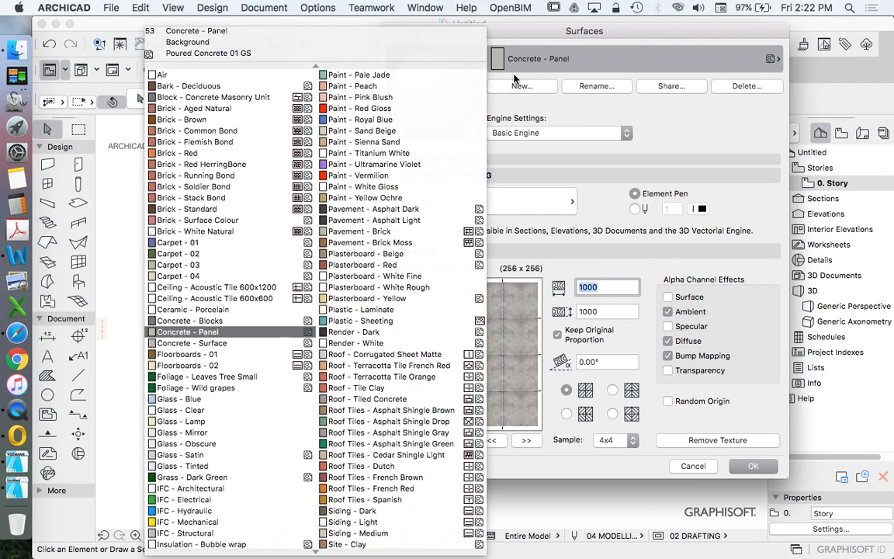
{"action": "left_click", "coordinate": [203, 150]}
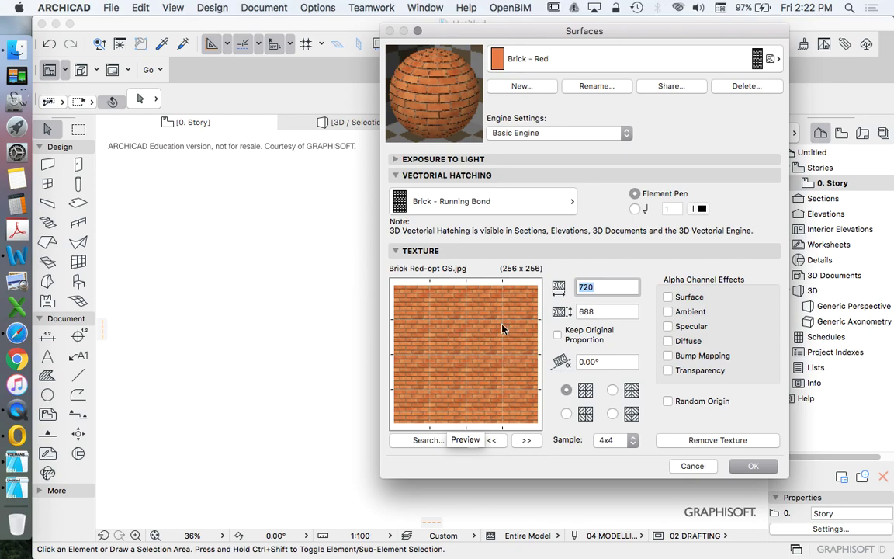
{"action": "left_click", "coordinate": [617, 439]}
{"action": "left_click", "coordinate": [605, 404]}
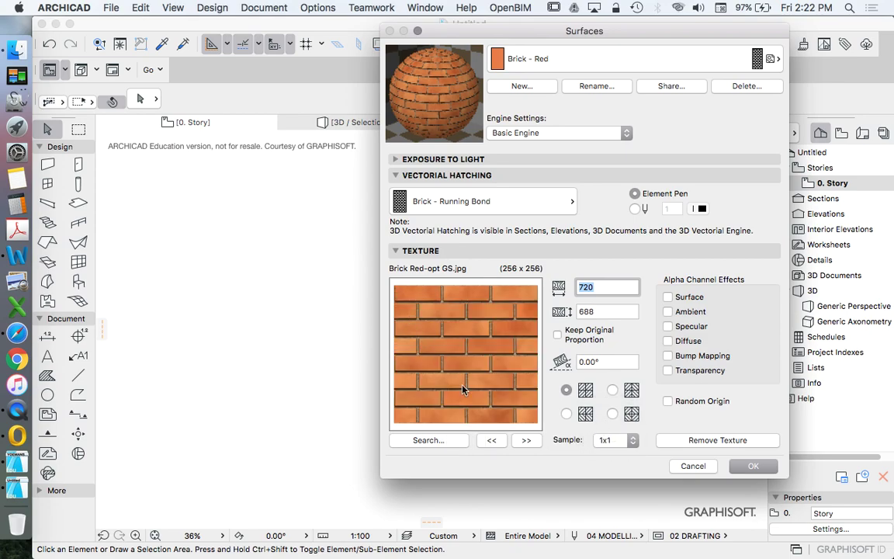
Select Brick - Brown, tile its preview 4x4, and apply the settings.
{"action": "left_click", "coordinate": [535, 58]}
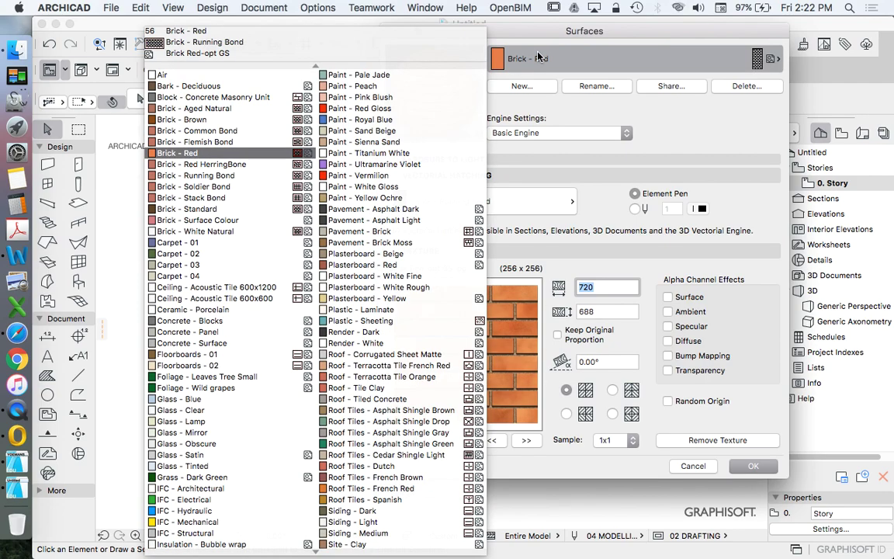
{"action": "left_click", "coordinate": [250, 120]}
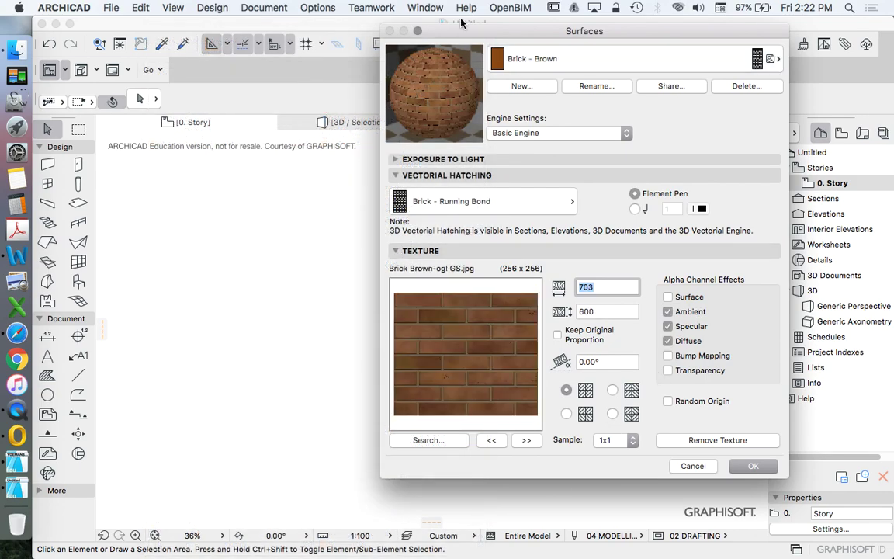
{"action": "left_click", "coordinate": [619, 439]}
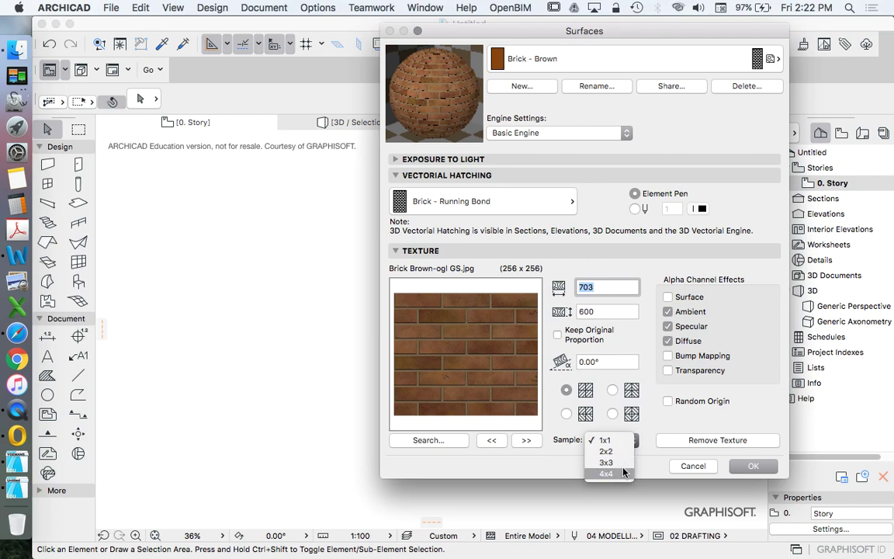
{"action": "left_click", "coordinate": [622, 475]}
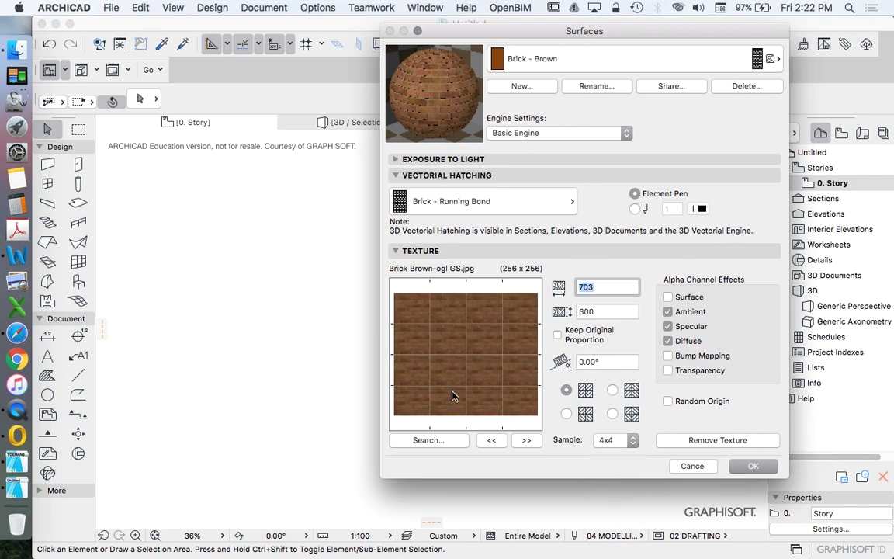
{"action": "left_click", "coordinate": [752, 466]}
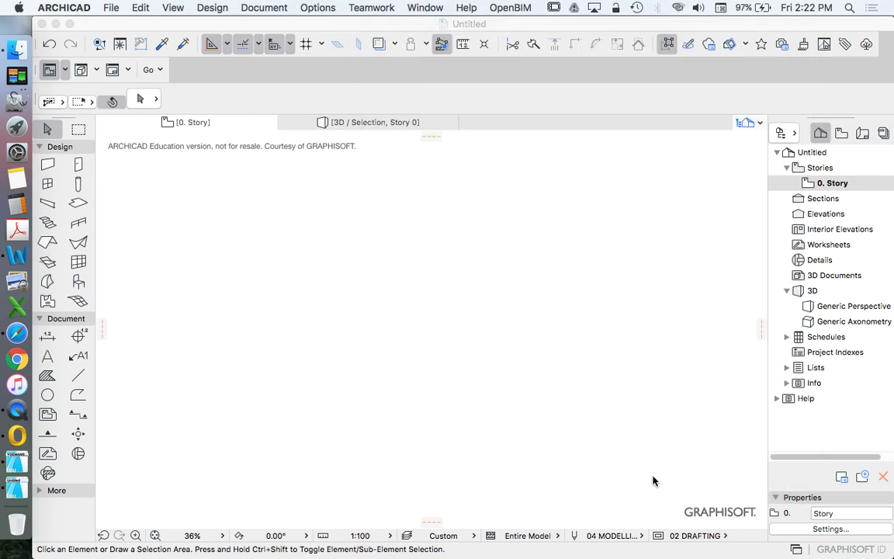
Compare the Poliigon and textures.com sites, then return to the YOEMANS ARCHICAD project.
{"action": "left_click", "coordinate": [17, 333]}
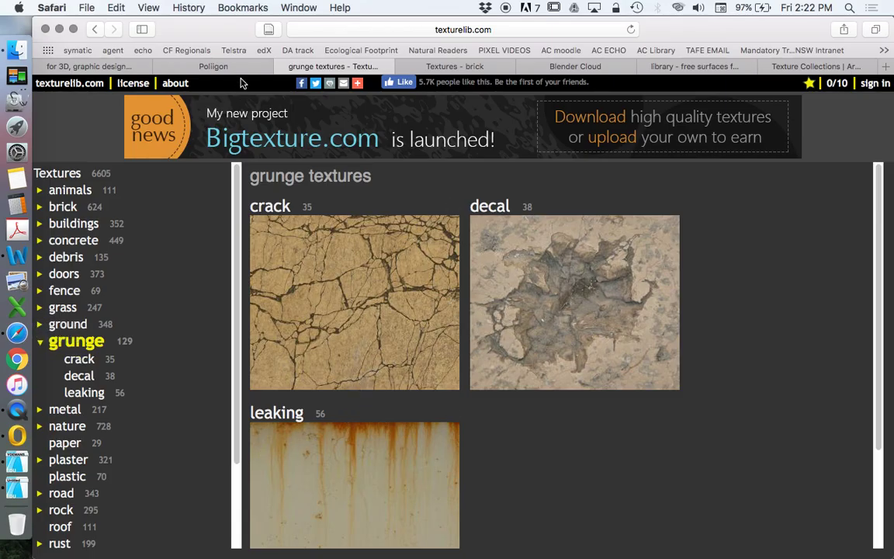
{"action": "left_click", "coordinate": [218, 67]}
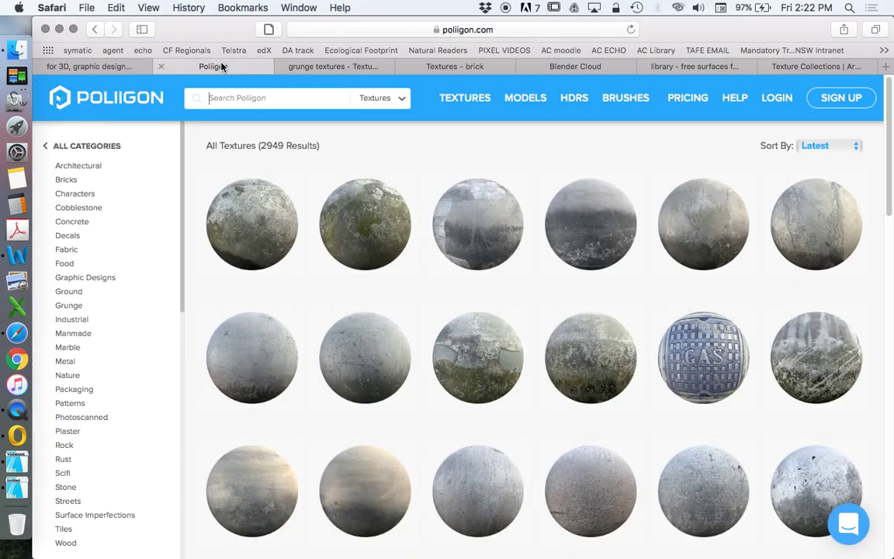
{"action": "left_click", "coordinate": [104, 68]}
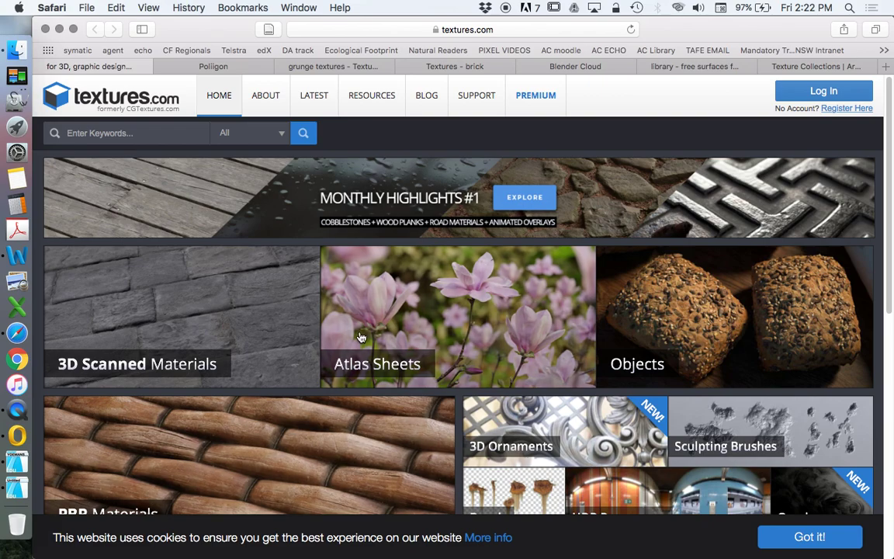
{"action": "left_click", "coordinate": [237, 70]}
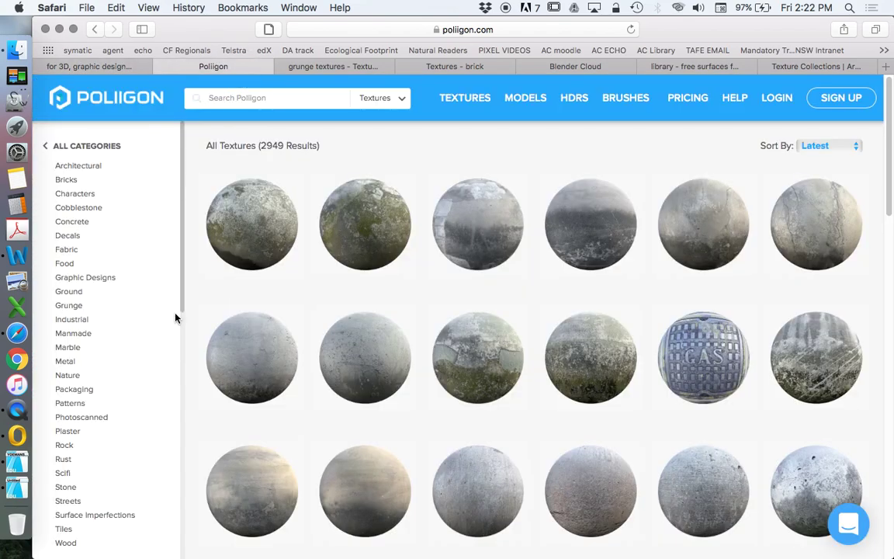
{"action": "left_click", "coordinate": [16, 464]}
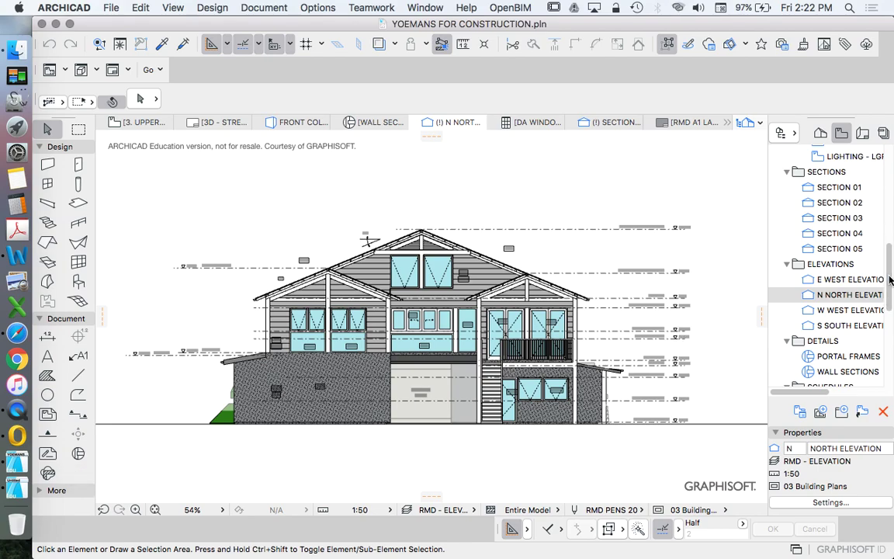
Open Surfaces in the YOEMANS project and show Walnut ROTATED under CineRender by MAXON.
{"action": "mouse_move", "coordinate": [888, 270]}
{"action": "left_mouse_down"}
{"action": "mouse_move", "coordinate": [880, 150]}
{"action": "mouse_move", "coordinate": [886, 263]}
{"action": "left_mouse_up"}
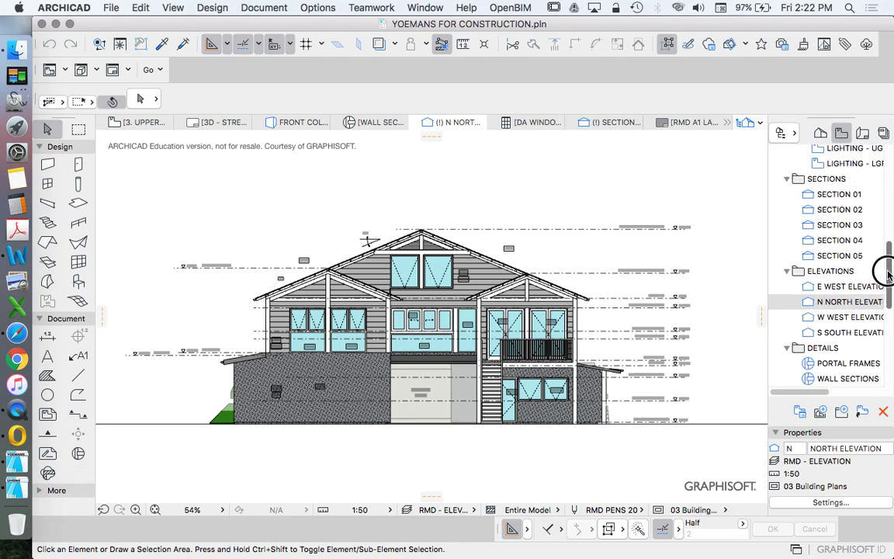
{"action": "left_click", "coordinate": [318, 8]}
{"action": "mouse_move", "coordinate": [365, 24]}
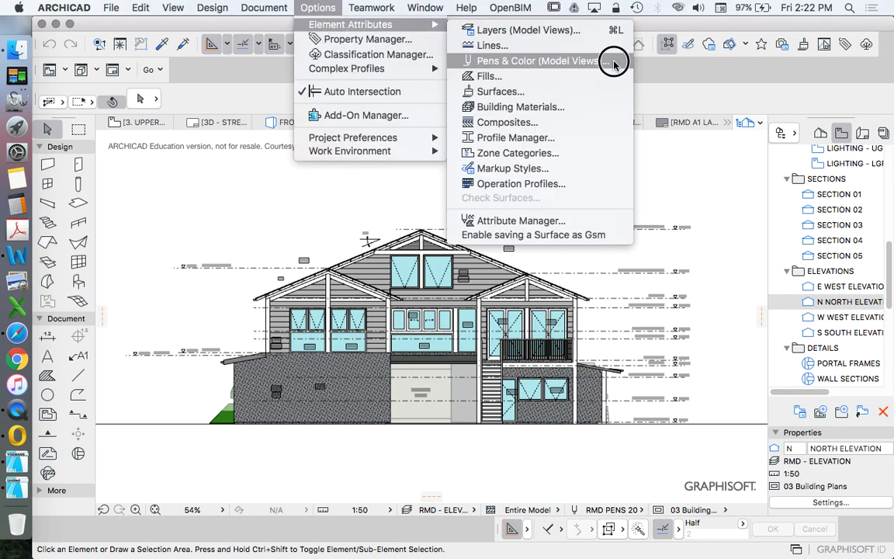
{"action": "left_click", "coordinate": [550, 90]}
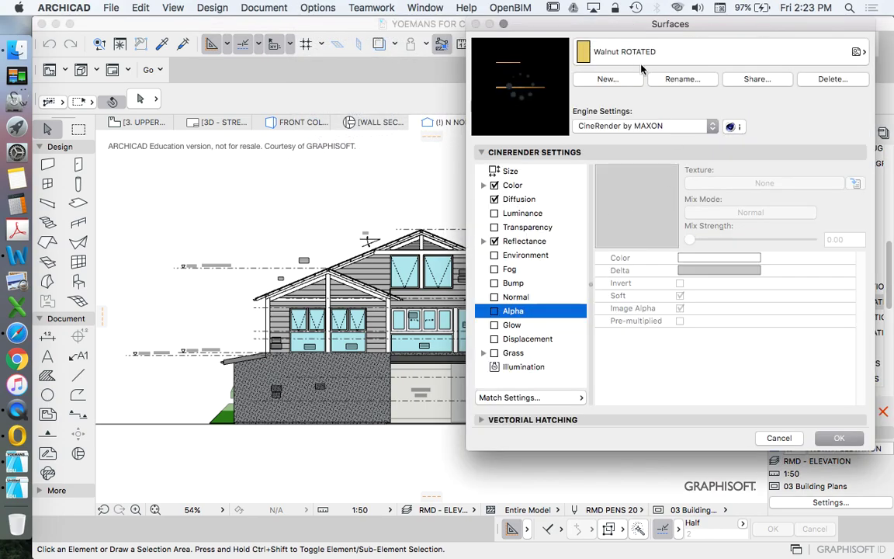
{"action": "left_click", "coordinate": [643, 52]}
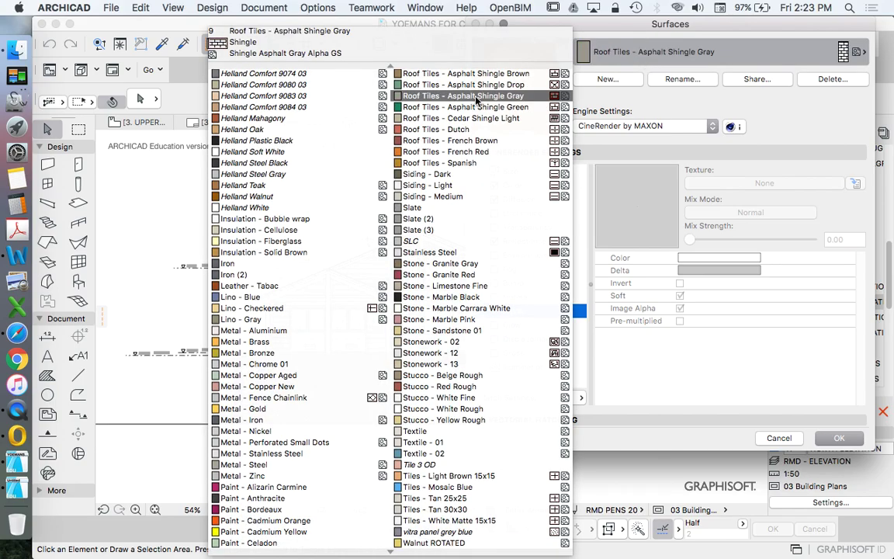
{"action": "scroll", "coordinate": [512, 200], "scroll_direction": "down", "scroll_amount": 8}
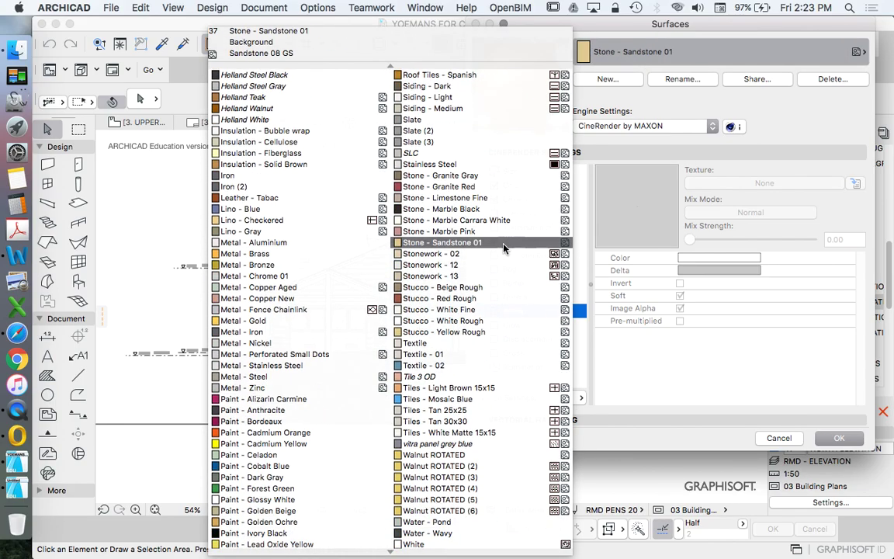
{"action": "left_click", "coordinate": [482, 364]}
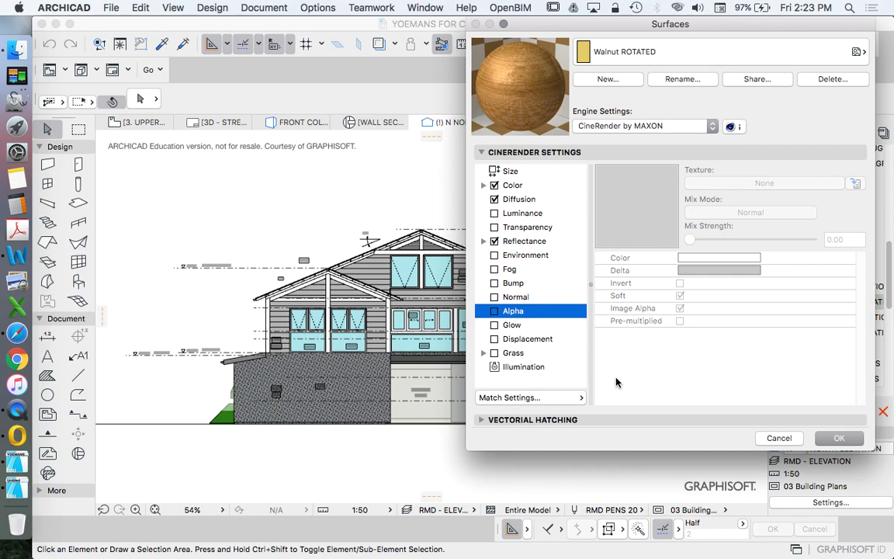